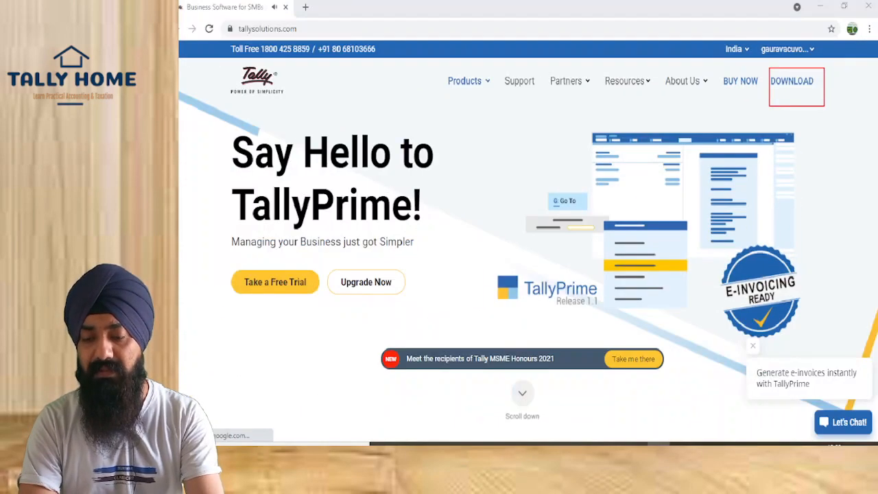
Open the Tally Solutions DOWNLOAD page offering TallyPrime Rel 1.1.4 and Release 2.0 (Beta)
left_click(806, 69)
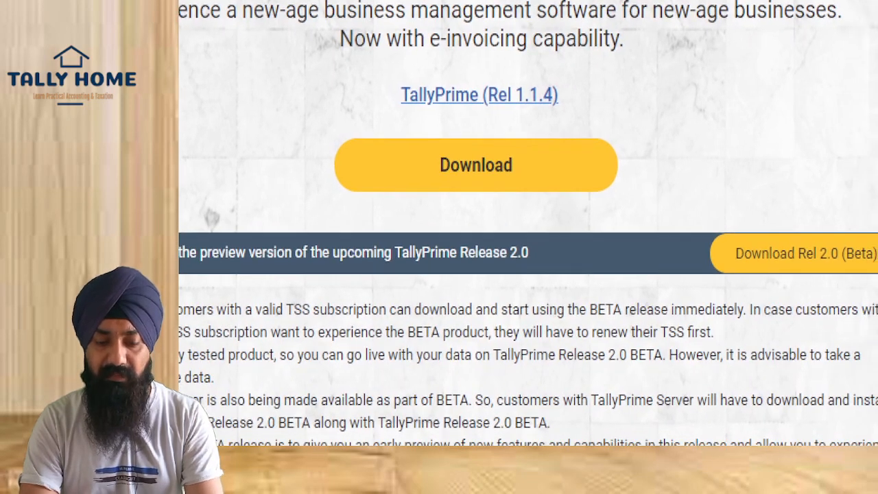
mouse_move(645, 197)
left_mouse_down()
mouse_move(874, 308)
mouse_move(875, 278)
left_mouse_up()
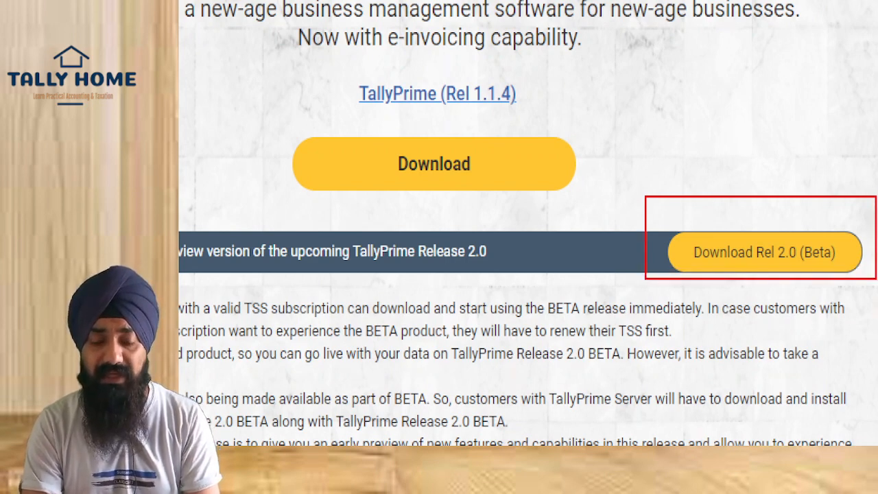
left_click_drag(345, 62, 566, 111)
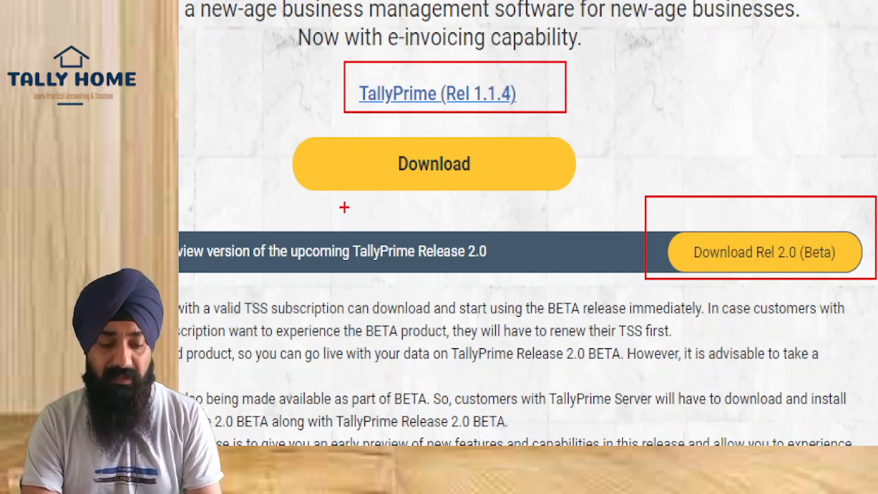
left_click_drag(344, 207, 606, 322)
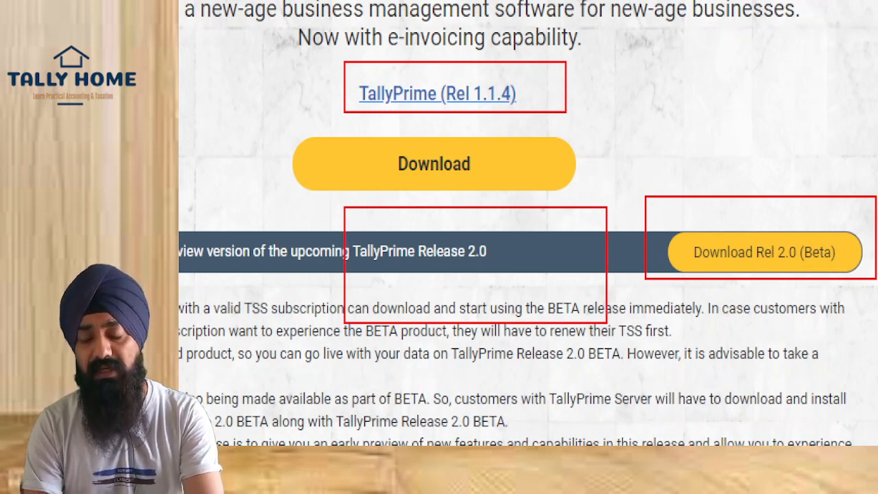
left_click_drag(654, 210, 875, 317)
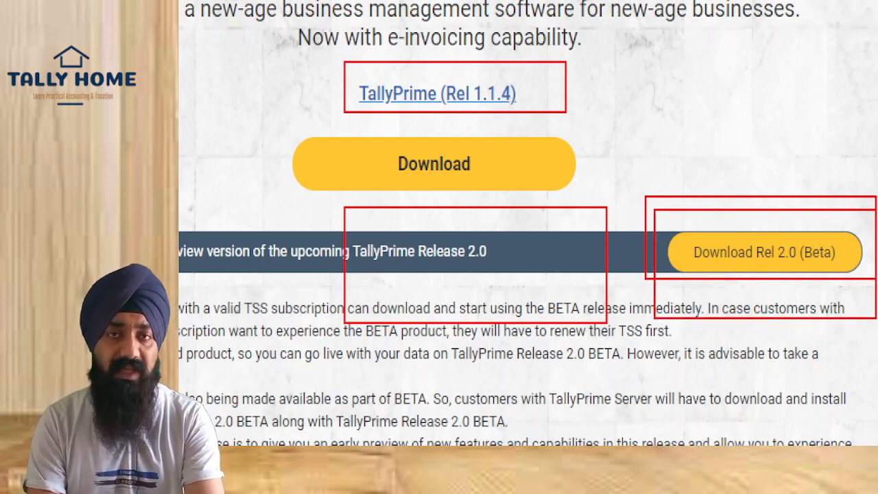
key("Escape")
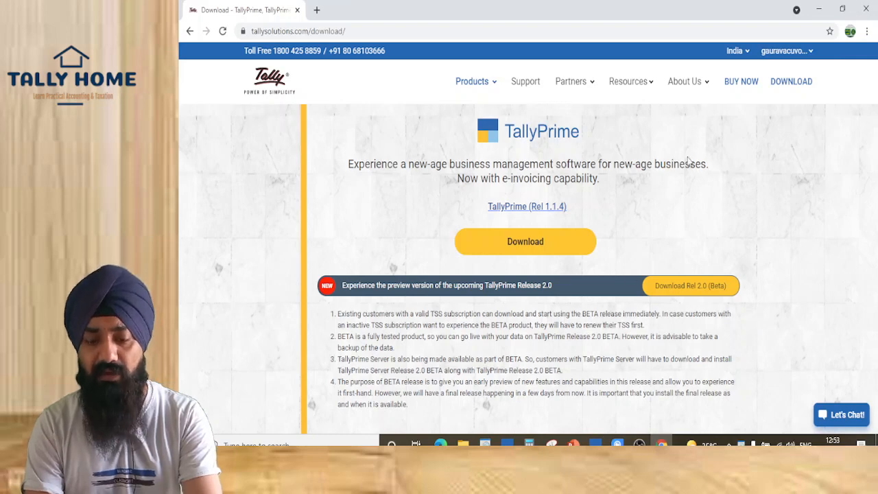
Switch to TallyPrime, confirm in Help > About that Release 2.0 (Beta) is installed, and return to Gateway
key("alt+Tab")
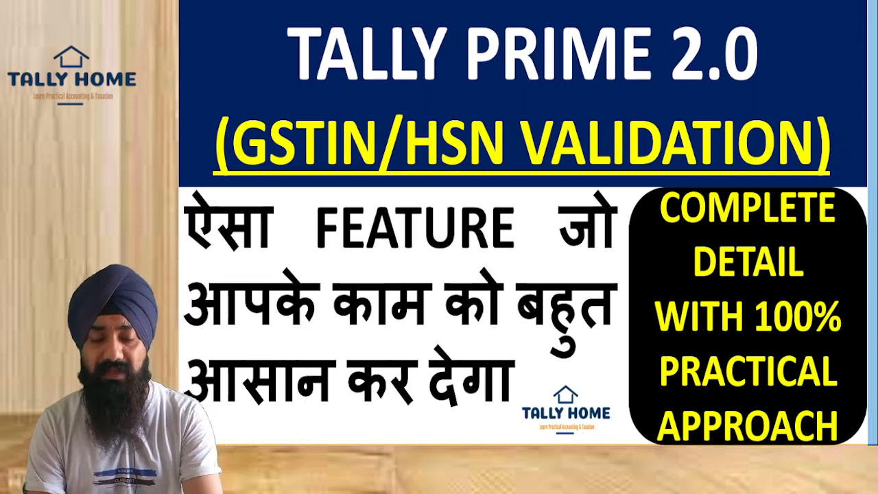
key("alt+Tab")
key("alt+Tab")
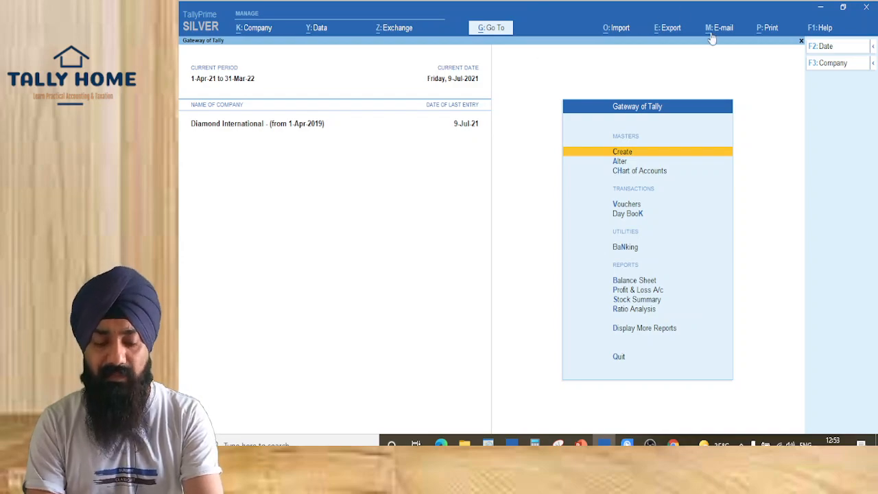
key("F1")
key("a")
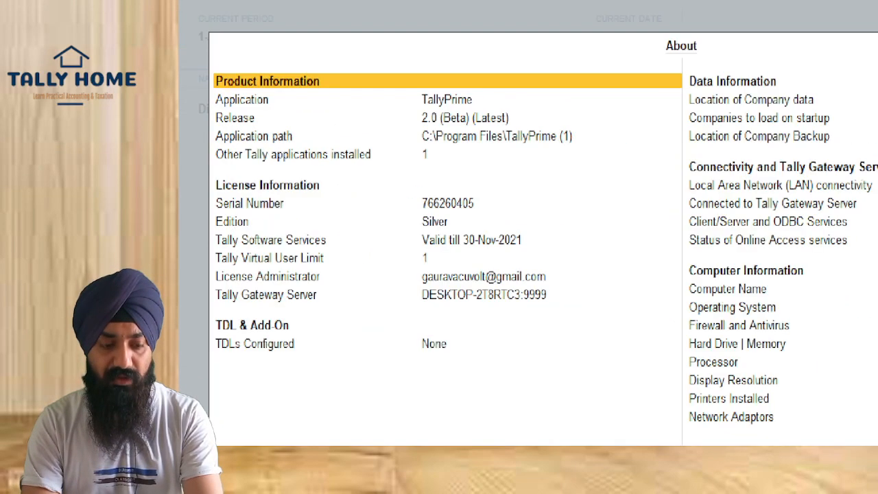
left_click_drag(223, 104, 261, 123)
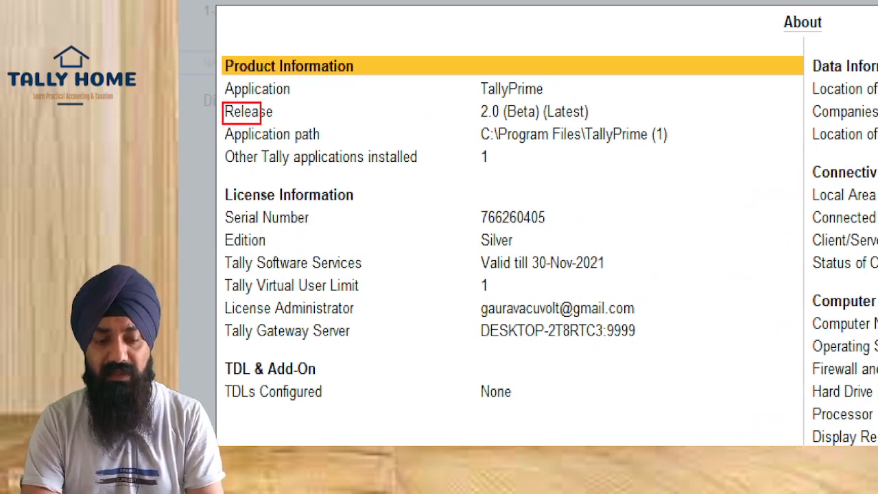
mouse_move(475, 101)
left_mouse_down()
mouse_move(602, 107)
mouse_move(613, 121)
left_mouse_up()
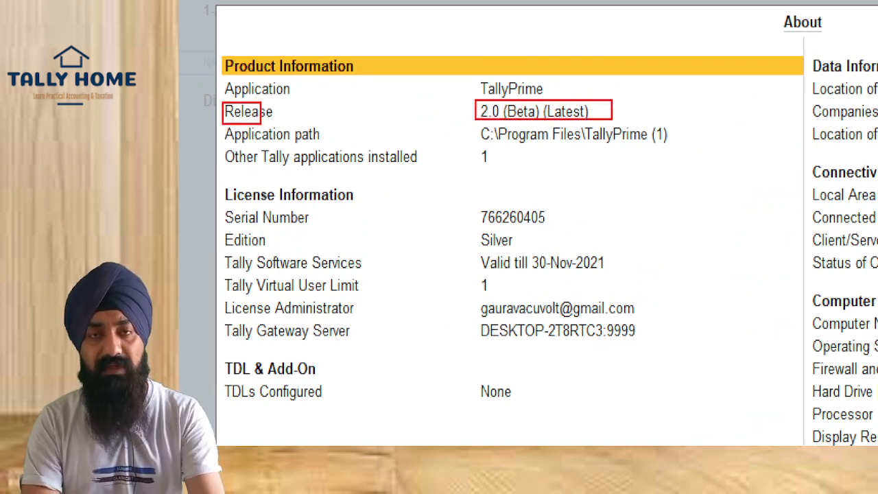
key("Escape")
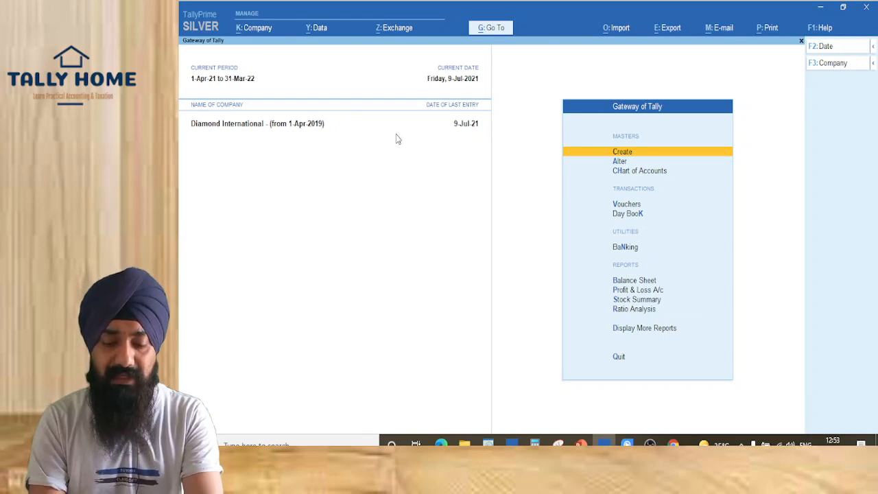
key("Down")
Create a ledger named GI Consultancy under Sundry Creditors with Regular registration type
key("Up")
key("Return")
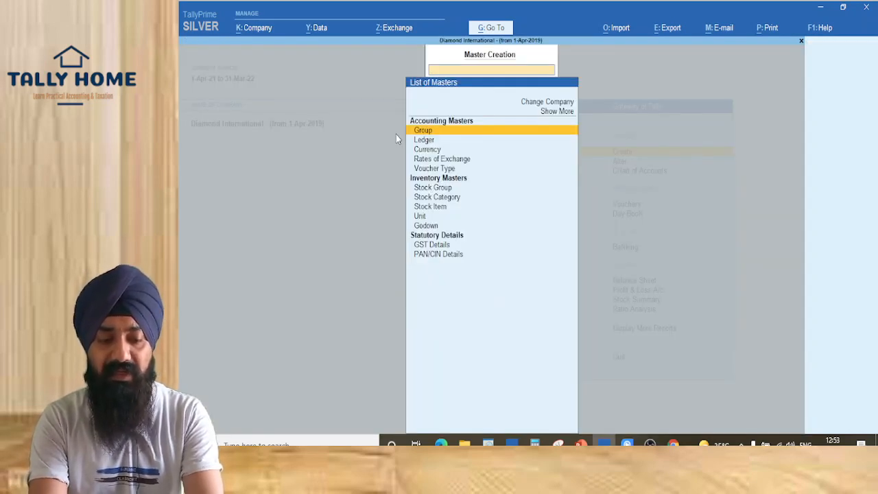
key("Down")
key("Return")
type("G")
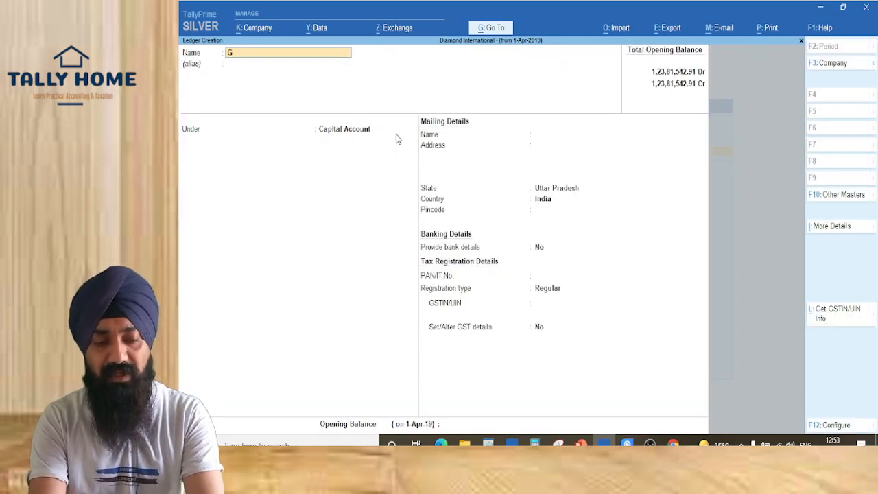
type("I Consultancy")
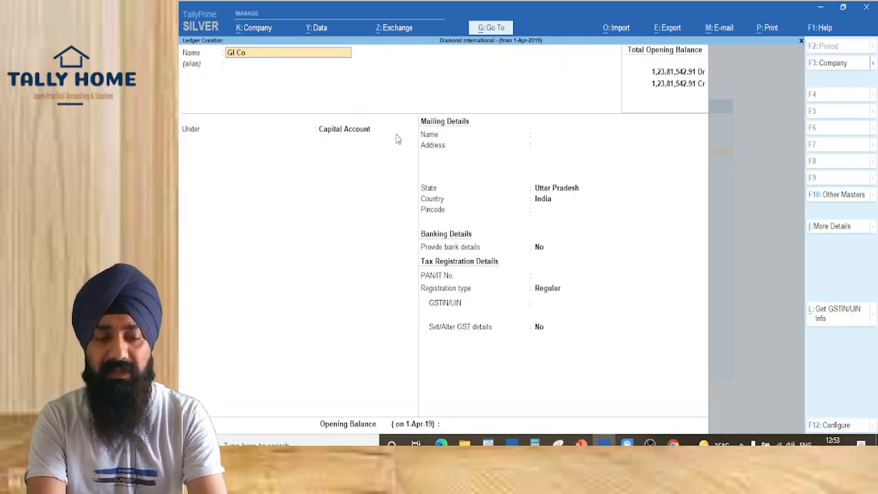
key("Return")
key("Return")
type("Sundr")
key("Return")
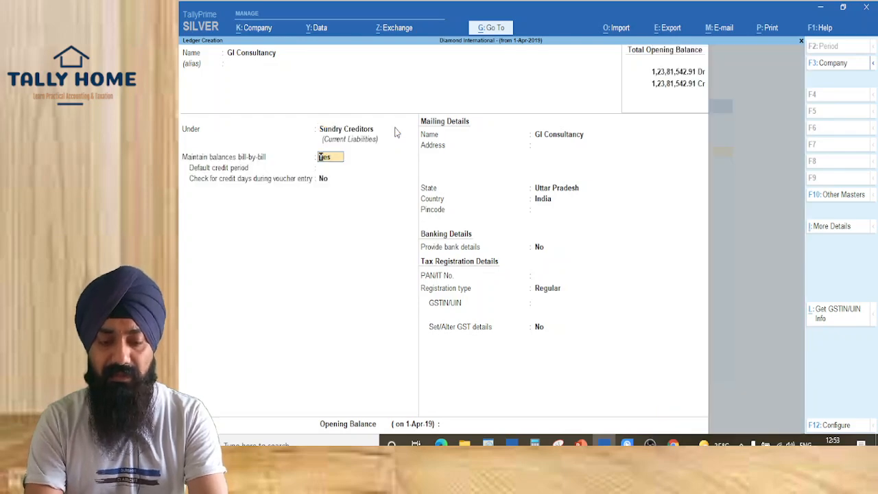
key("Return")
key("Return")
key("Return")
key("Return")
key("Return")
key("Return")
key("Return")
key("Return")
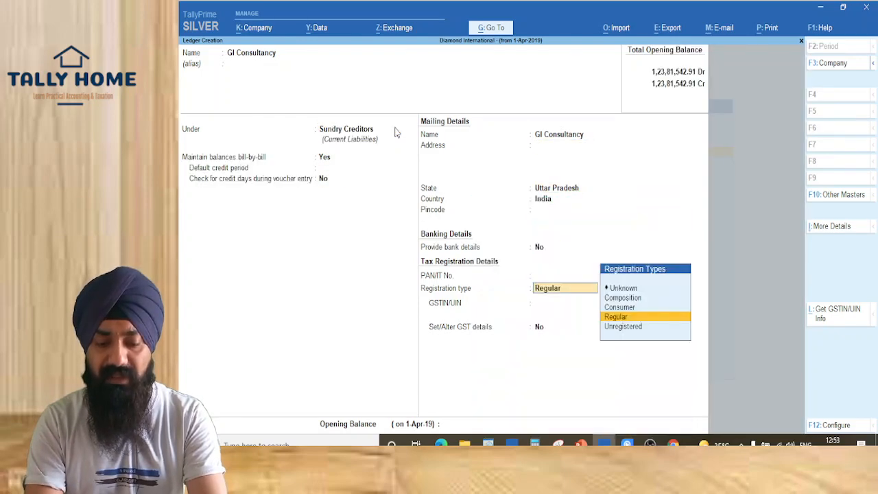
key("Return")
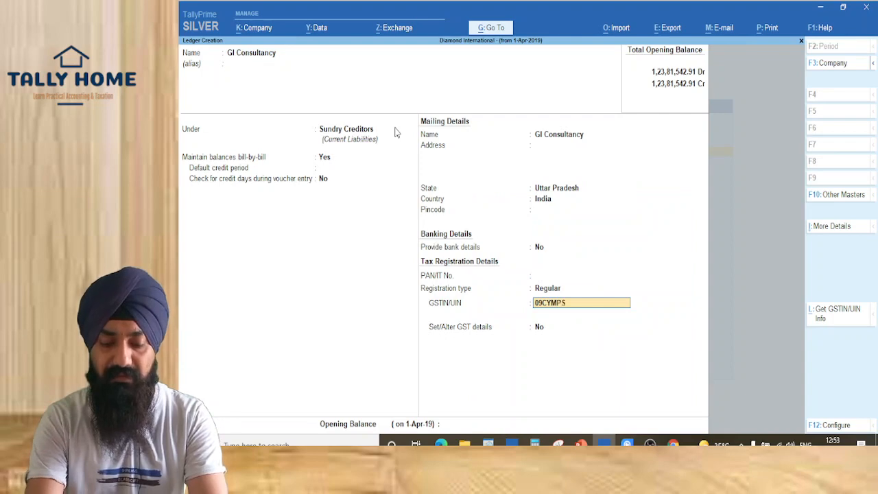
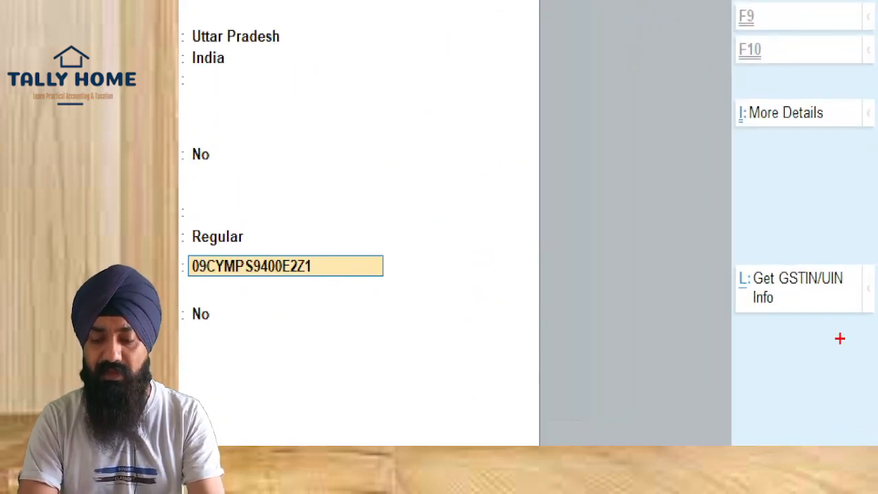
Enter the party's GSTIN, re-entering it after the error, and request its GSTIN/UIN info online
mouse_move(722, 247)
left_mouse_down()
mouse_move(876, 389)
mouse_move(876, 403)
left_mouse_up()
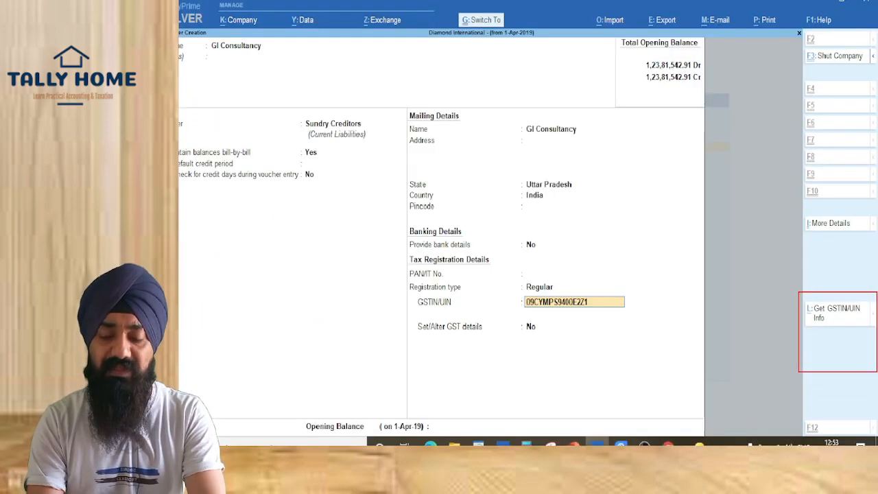
key("Return")
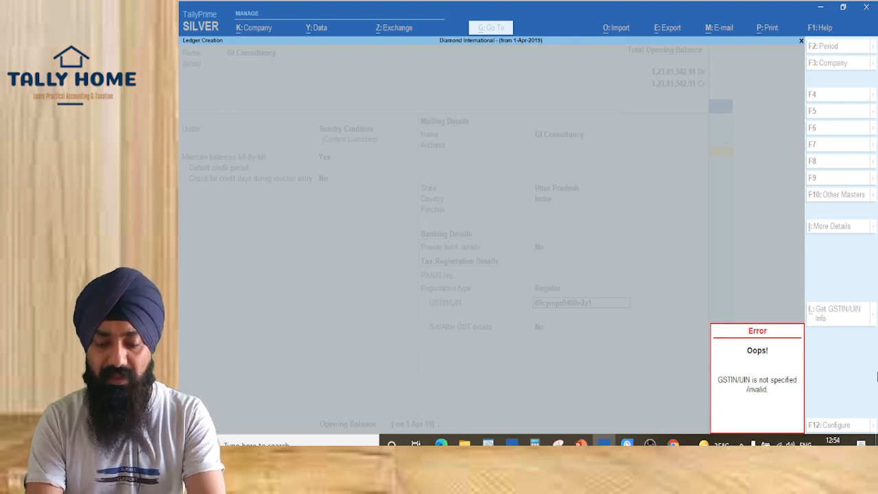
key("Escape")
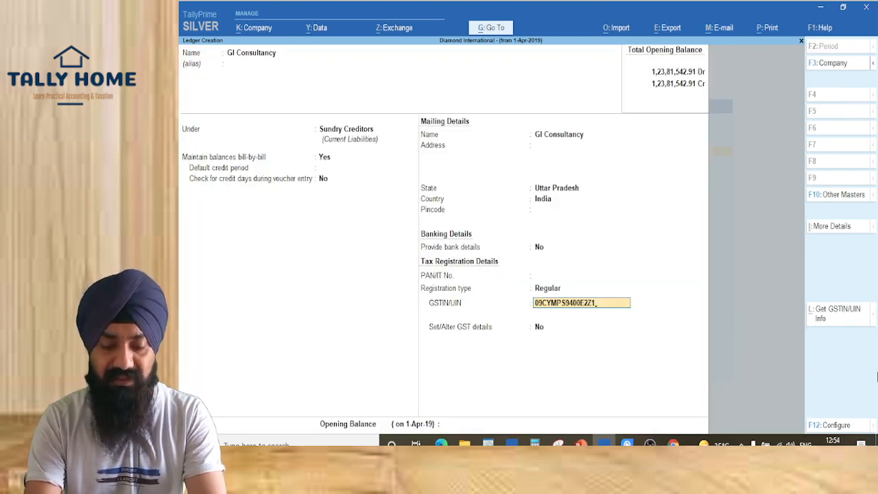
key("BackSpace")
key("BackSpace")
key("BackSpace")
key("BackSpace")
key("BackSpace")
key("BackSpace")
key("BackSpace")
key("BackSpace")
key("BackSpace")
key("BackSpace")
key("BackSpace")
key("BackSpace")
key("BackSpace")
key("BackSpace")
key("Return")
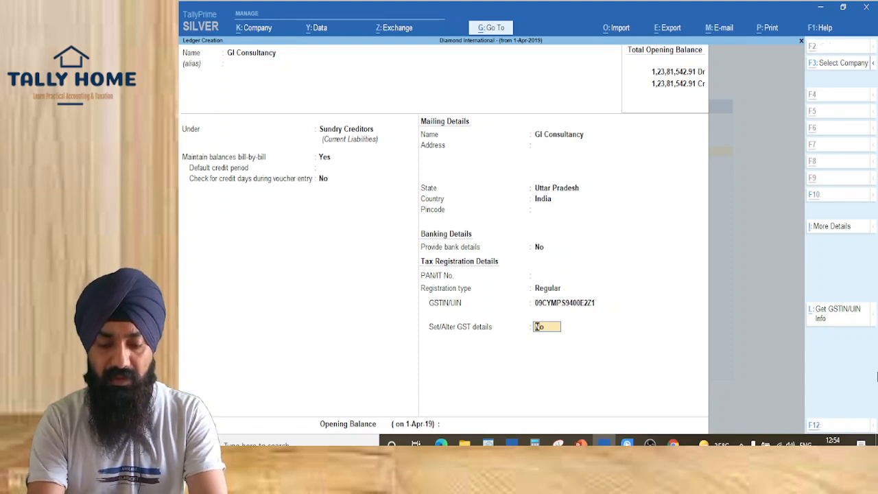
key("Return")
key("y")
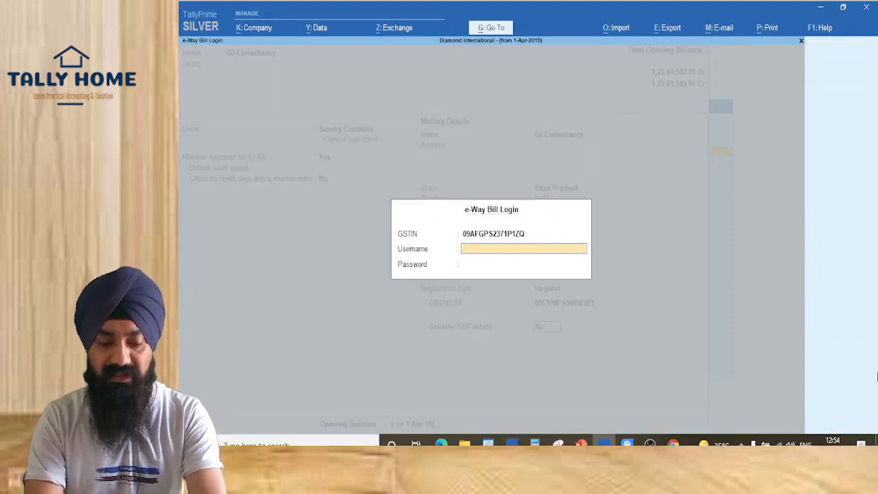
key("ctrl+1")
Log in to the e-Way Bill system with the username and password to fetch GI Consultancy's GSTIN details
left_click(391, 285)
left_click_drag(377, 105, 758, 317)
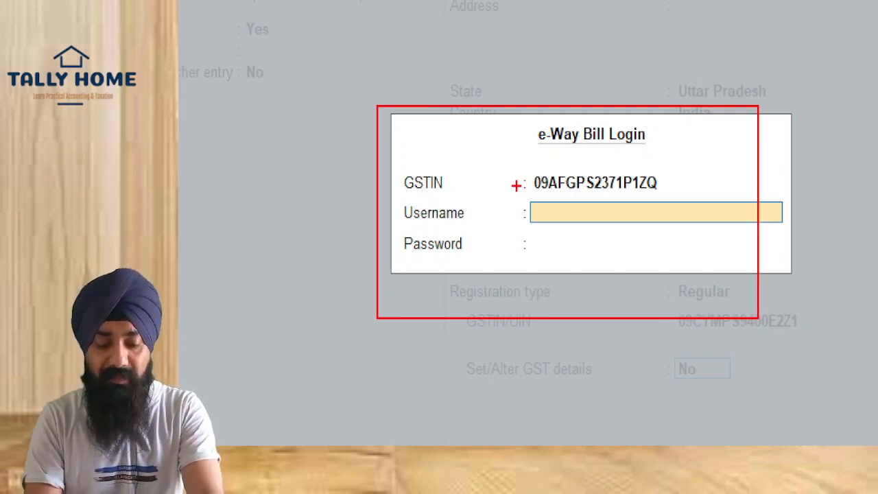
mouse_move(527, 192)
left_mouse_down()
mouse_move(679, 251)
mouse_move(805, 240)
left_mouse_up()
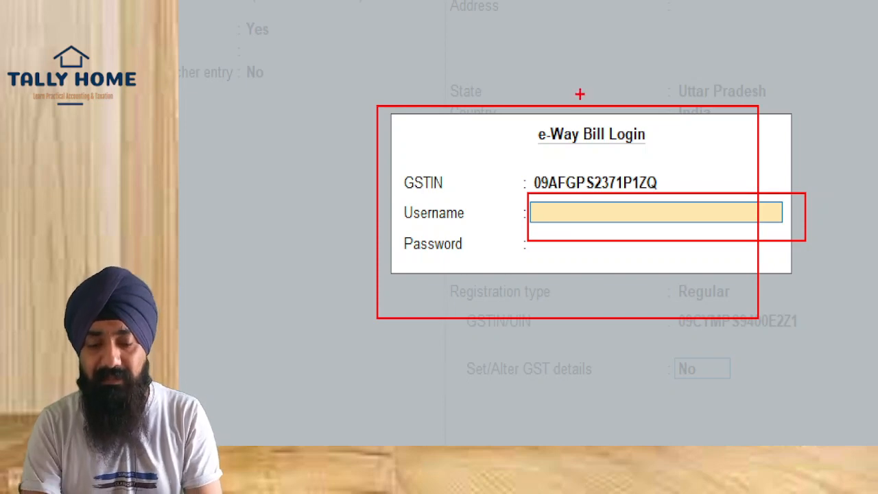
mouse_move(513, 113)
left_mouse_down()
mouse_move(606, 157)
mouse_move(738, 183)
left_mouse_up()
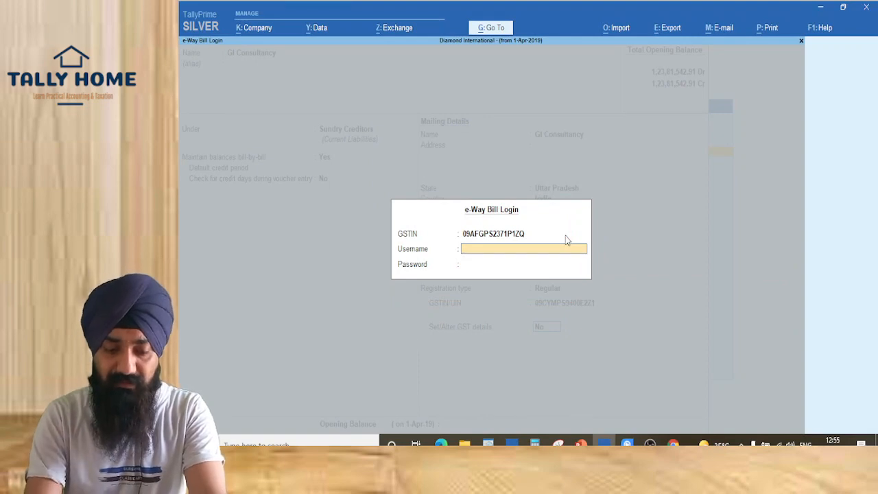
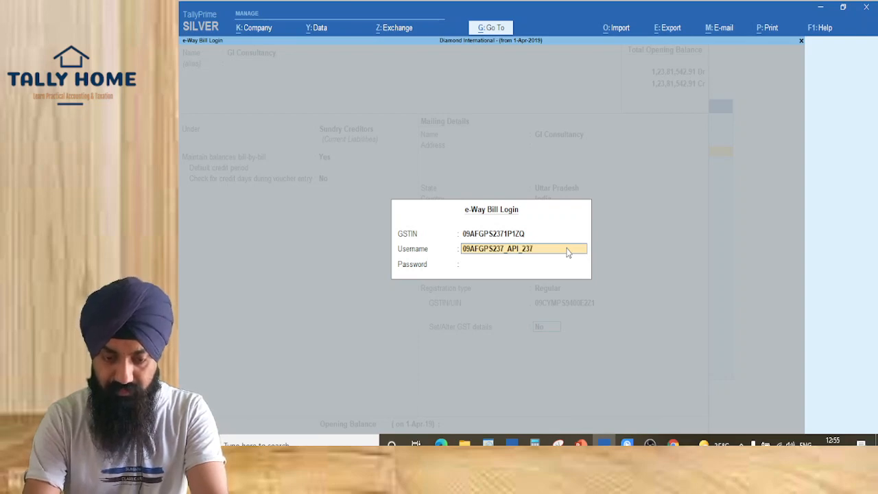
key("Return")
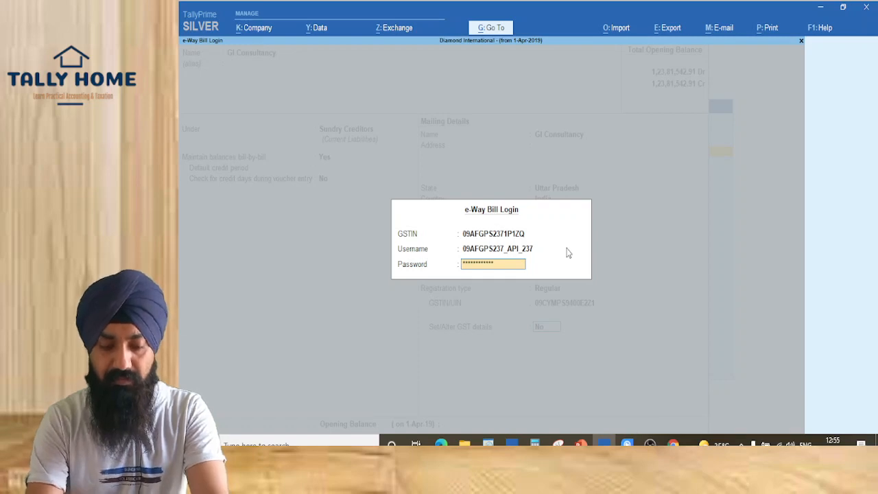
key("Return")
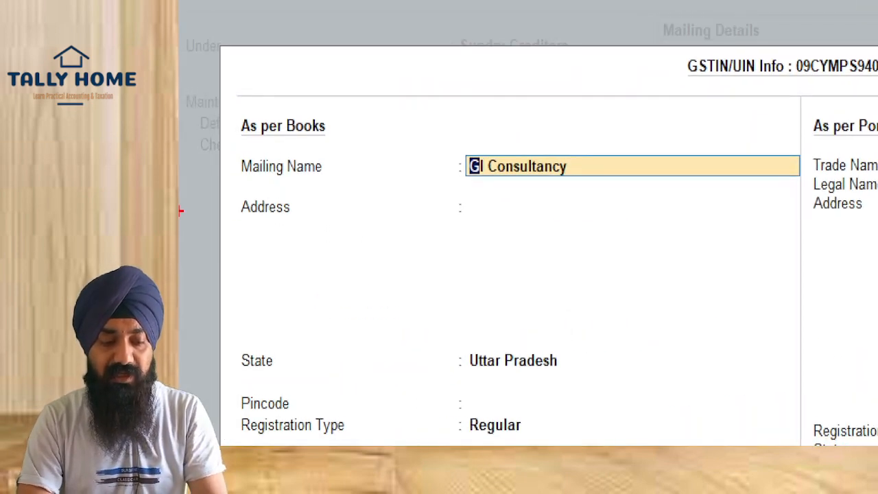
Compare As per Books against As per Portal (GL Consultancy & Services, Active, Unblocked), then close the panel
left_click_drag(240, 68, 621, 318)
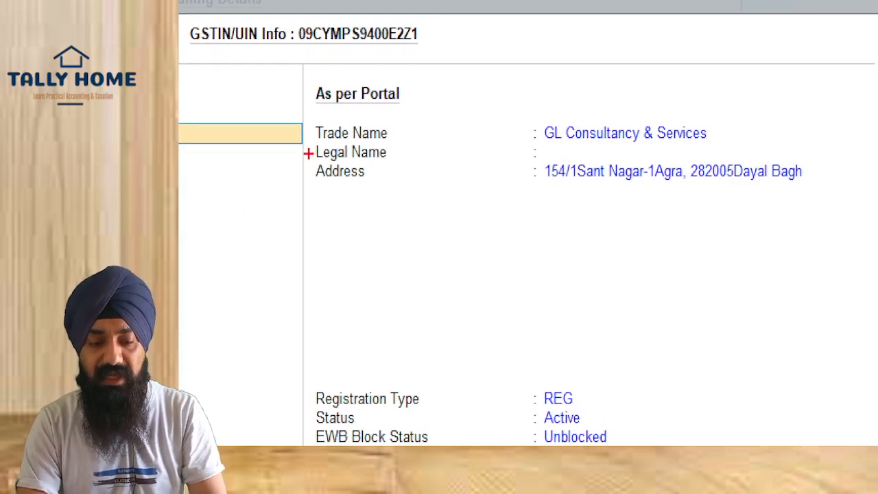
left_click_drag(304, 82, 876, 287)
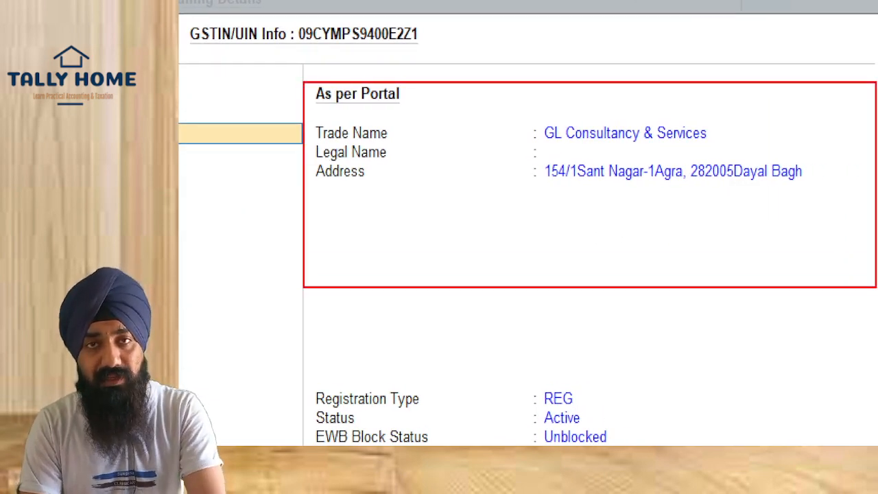
key("Escape")
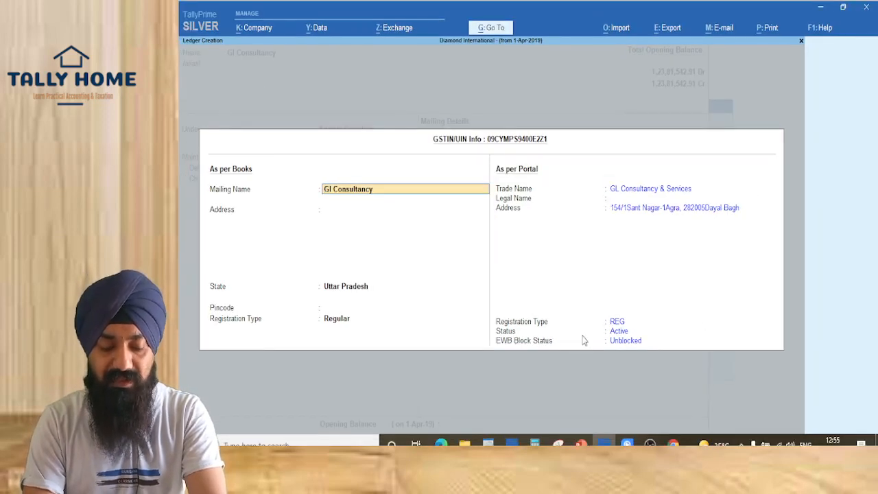
key("ctrl+1")
left_click_drag(400, 288, 732, 316)
left_click_drag(629, 295, 699, 317)
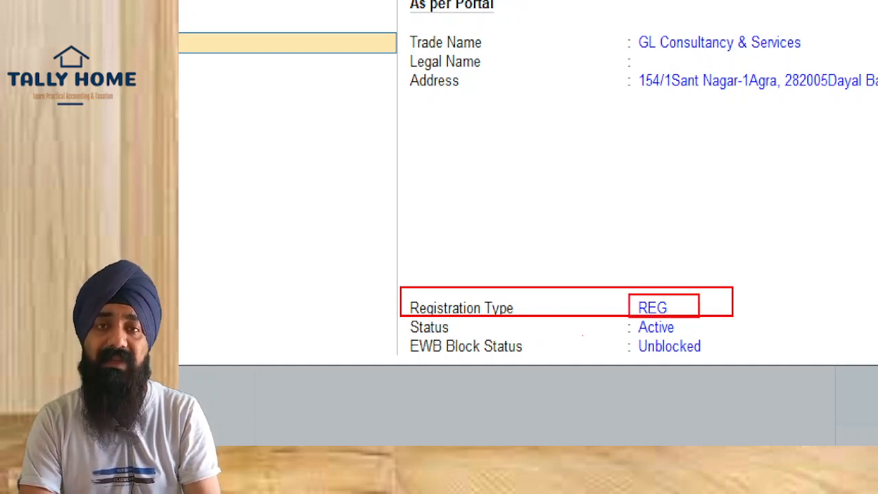
left_click_drag(403, 322, 468, 332)
left_click_drag(635, 318, 673, 332)
left_click_drag(395, 332, 611, 393)
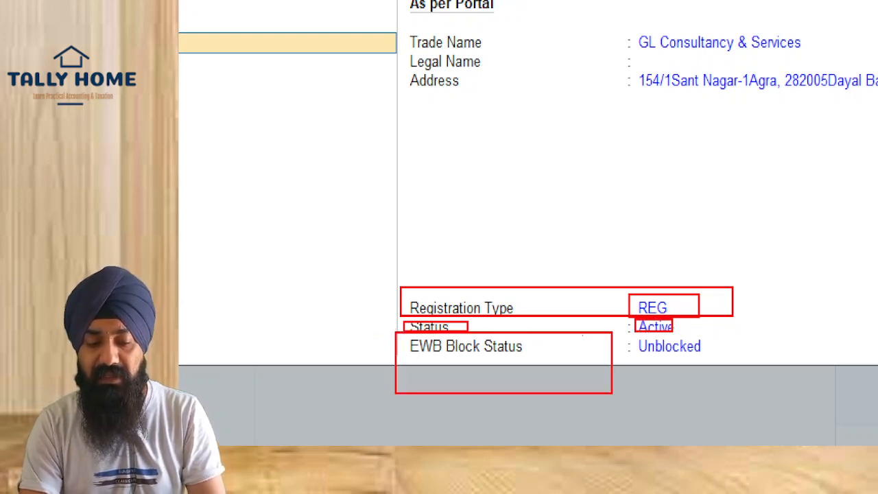
left_click_drag(631, 333, 772, 404)
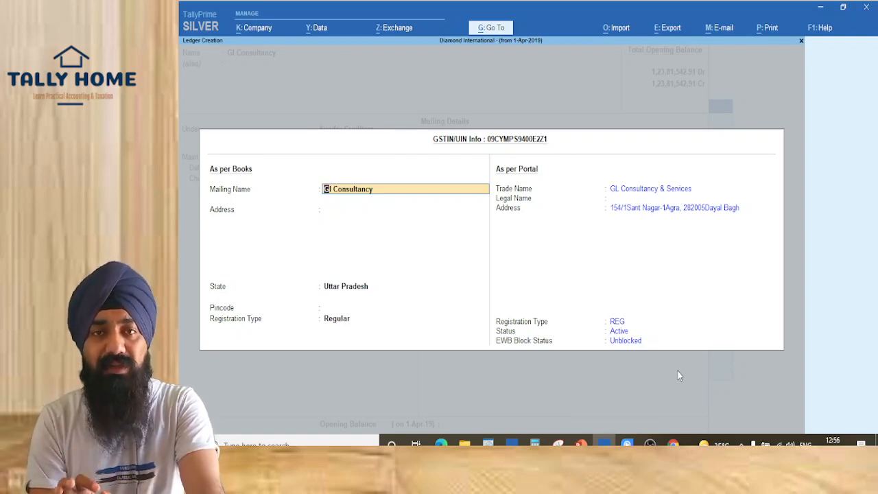
key("Escape")
Leave the GI Consultancy ledger form without saving and return to Gateway of Tally
key("Escape")
key("Return")
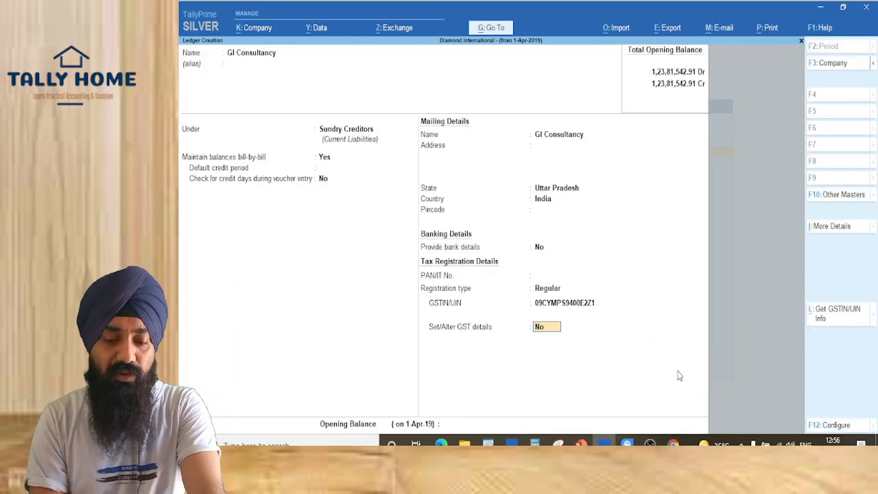
key("Escape")
key("y")
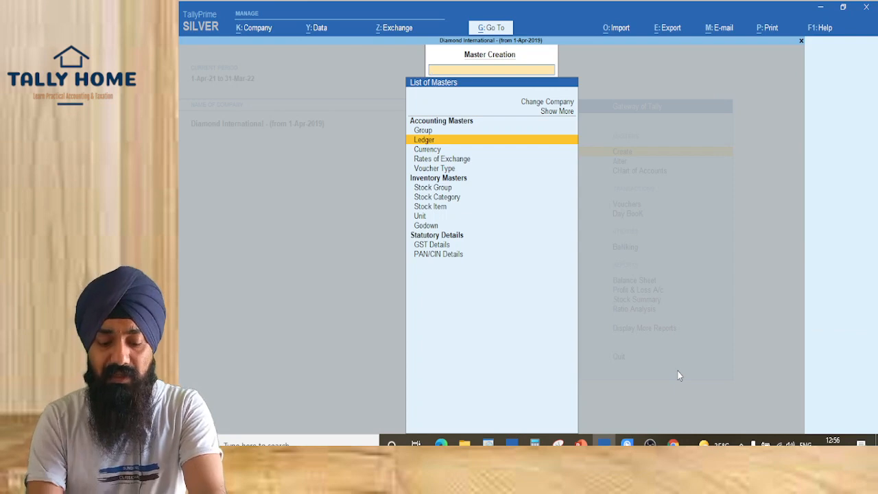
key("Escape")
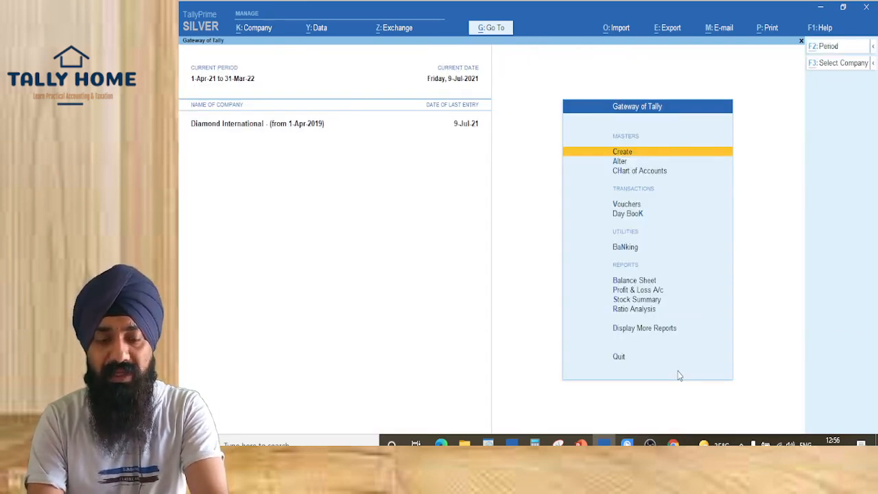
Open Update Party GSTIN/UIN for Sundry Debtors with All Items and switch to F8: All Ledgers
key("alt+g")
type("Update")
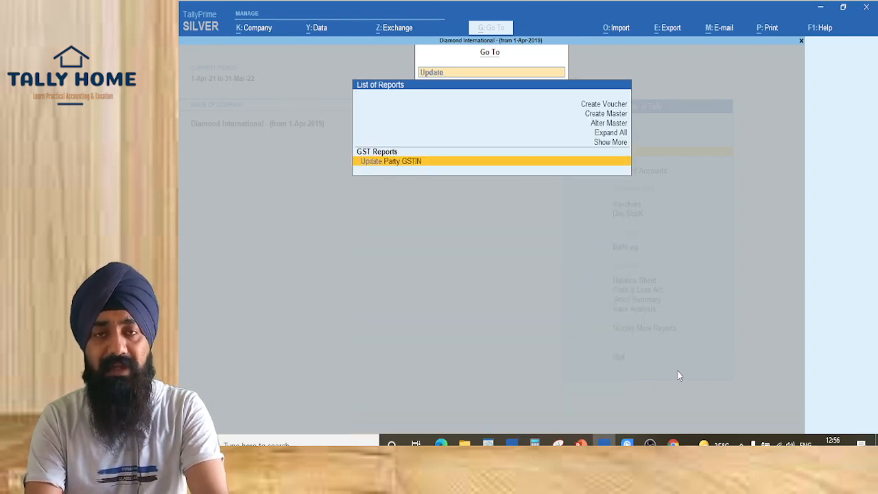
key("Return")
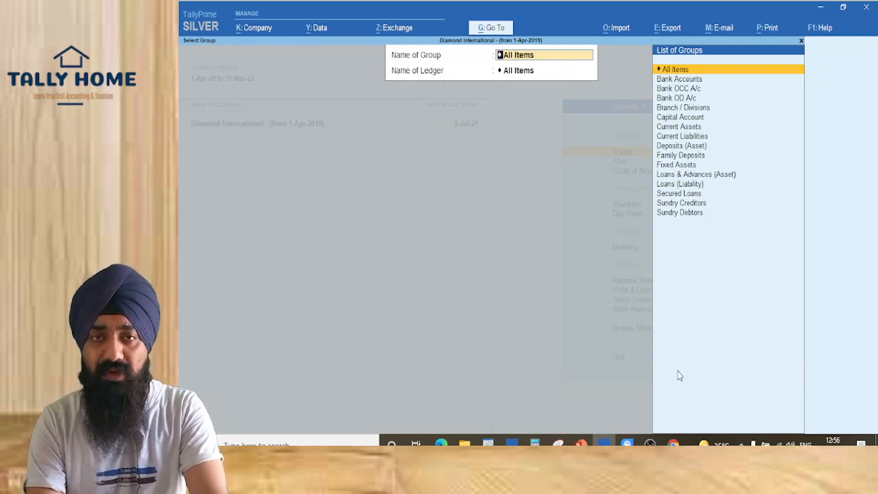
type("Sundr")
key("Down")
key("Return")
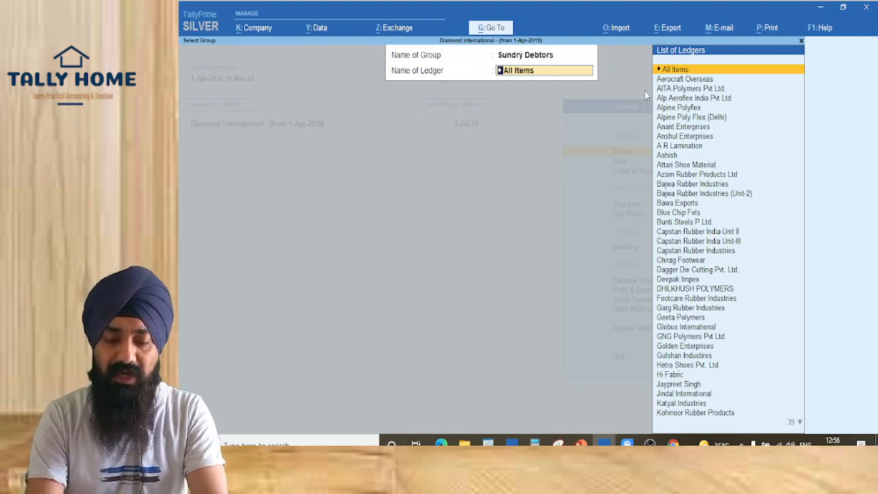
key("Return")
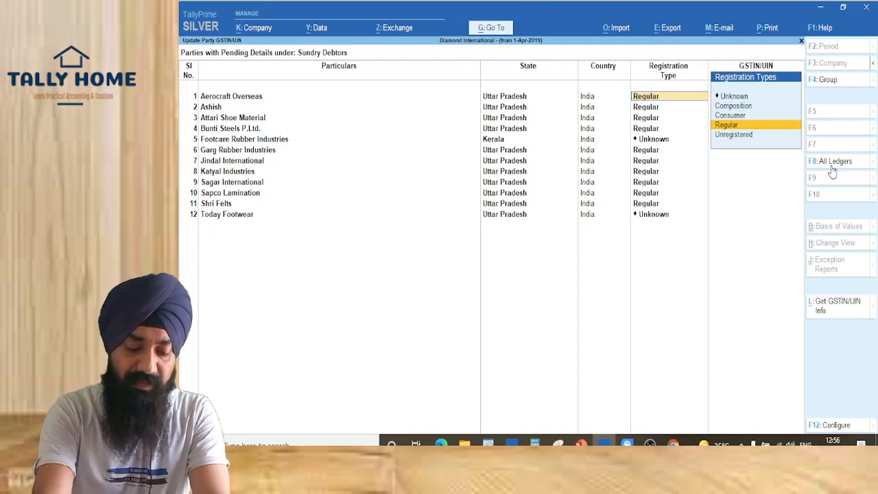
left_click(833, 162)
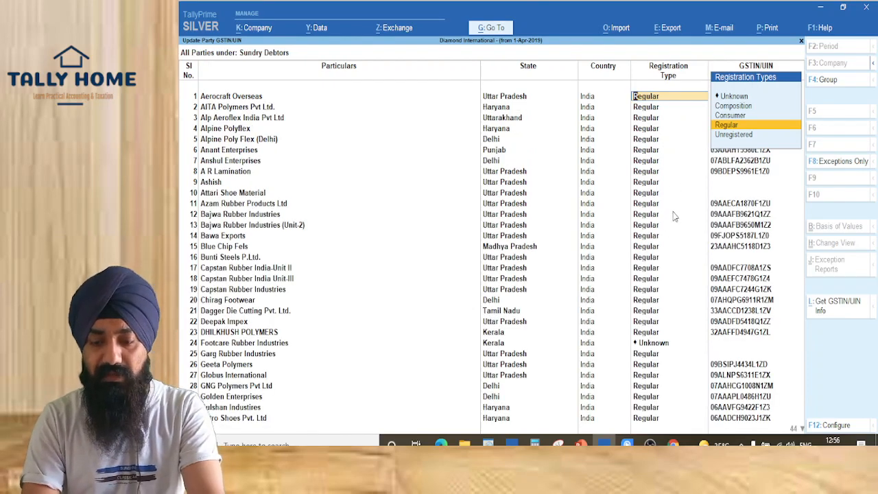
Keep Regular on row 1 and invoke L: Get GSTIN/UIN Info for the party list
key("Return")
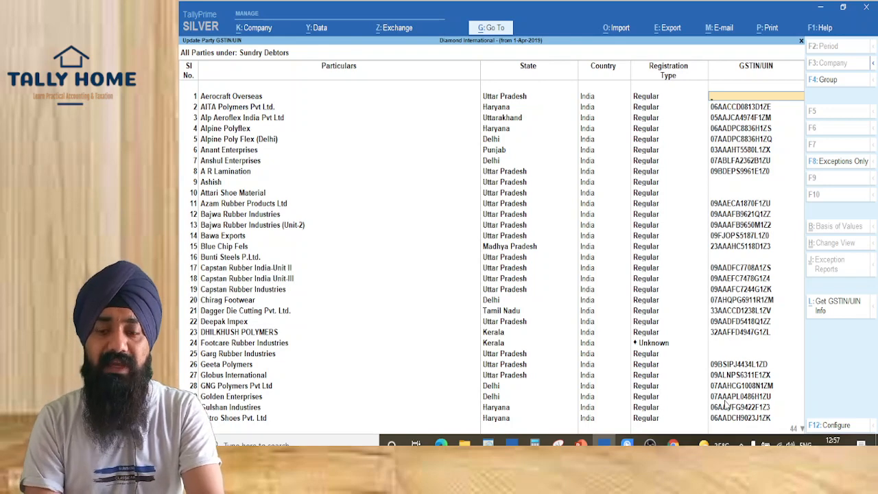
key("ctrl+l")
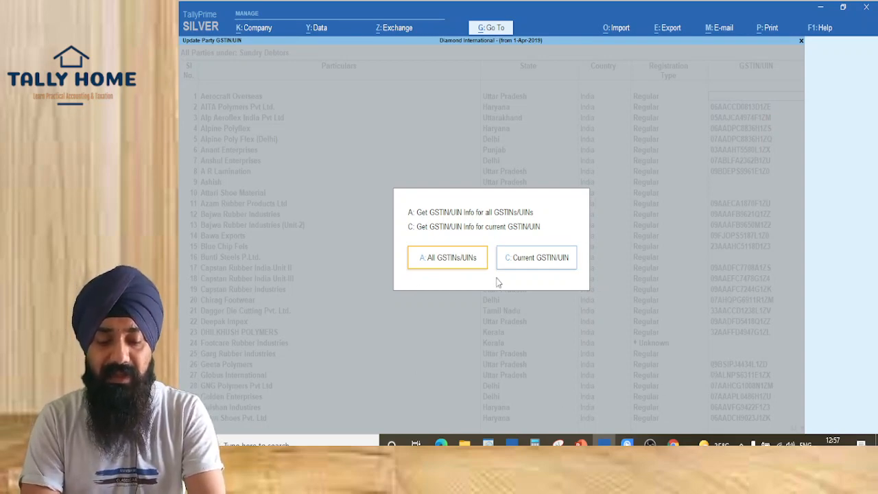
Fetch portal info for All GSTINs/UINs, proceeding with only the 62 valid GSTINs
left_click(431, 271)
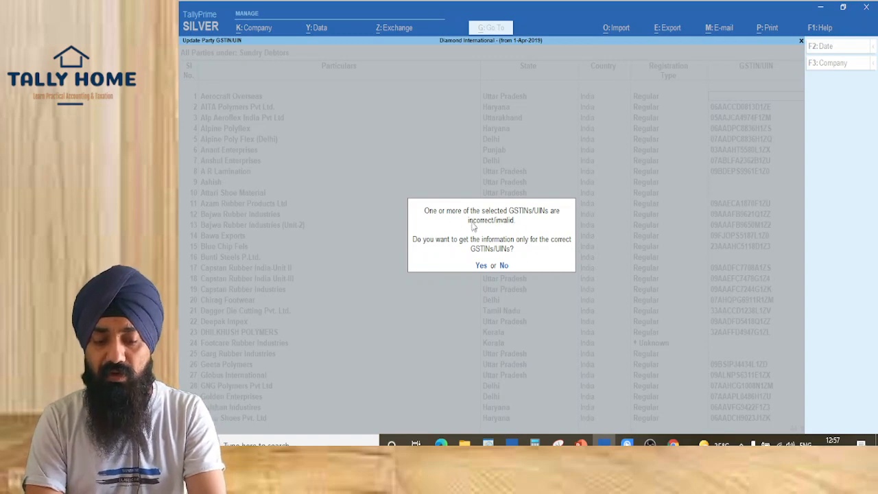
left_click(481, 265)
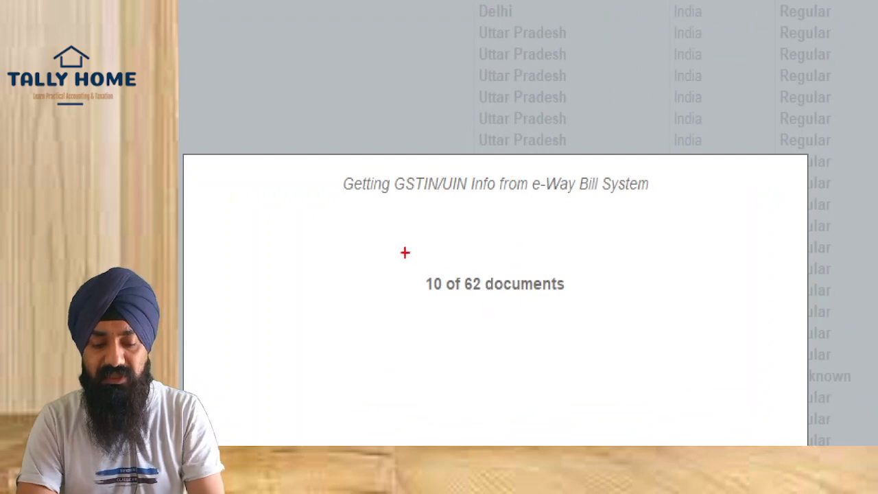
left_click_drag(397, 248, 493, 278)
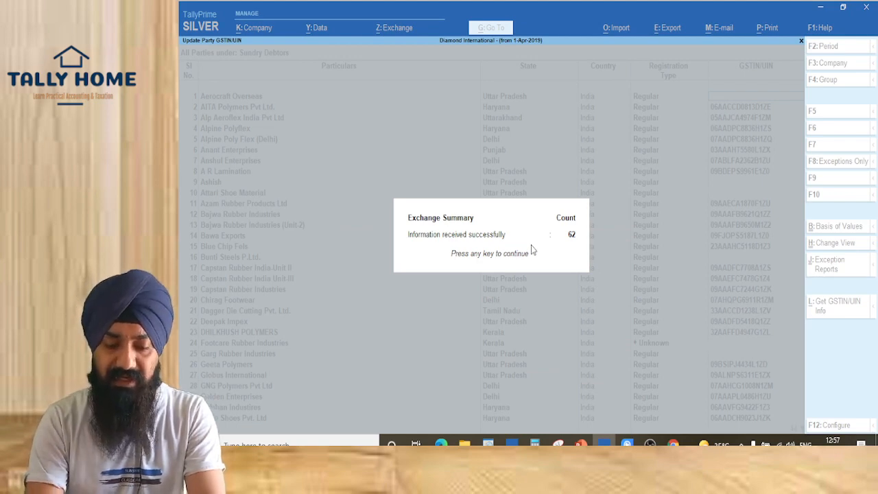
key("Return")
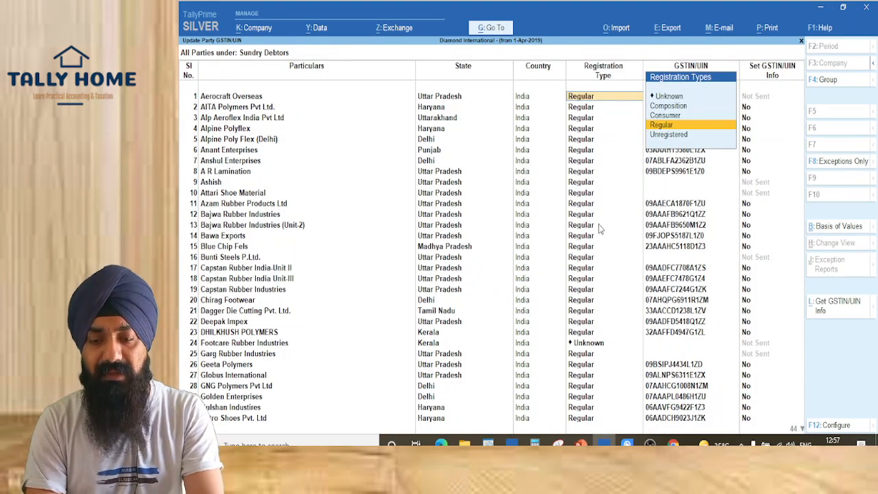
key("Return")
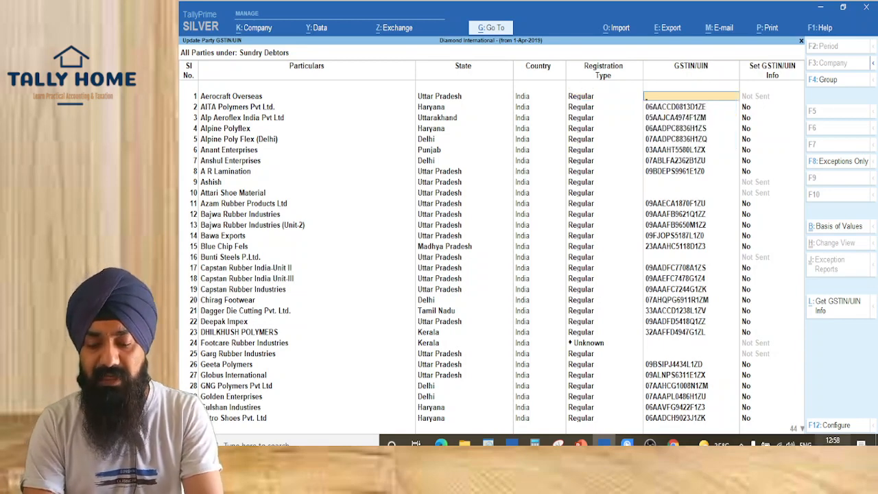
Set Show Party Address to Yes in F12: Configure and accept
key("F12")
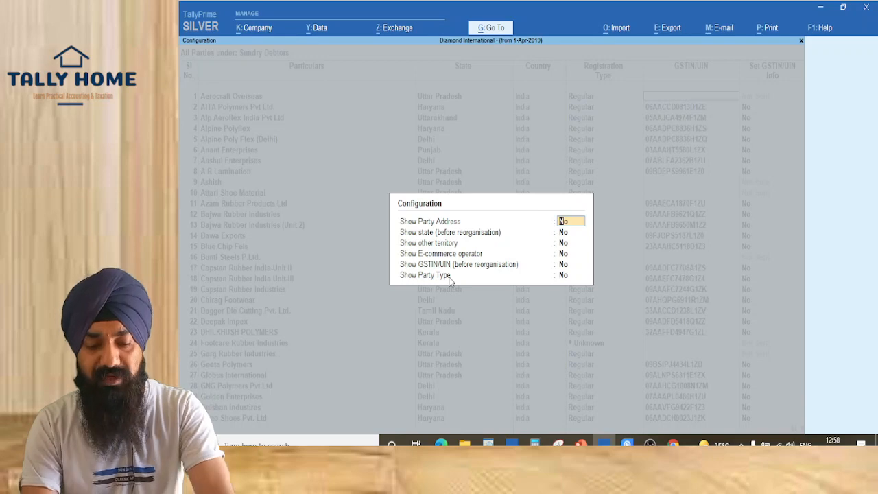
type("y")
key("ctrl+a")
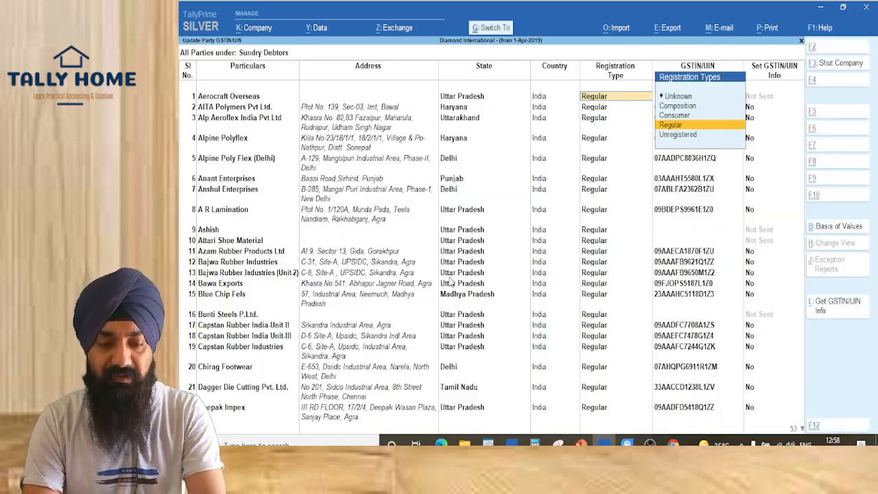
key("Return")
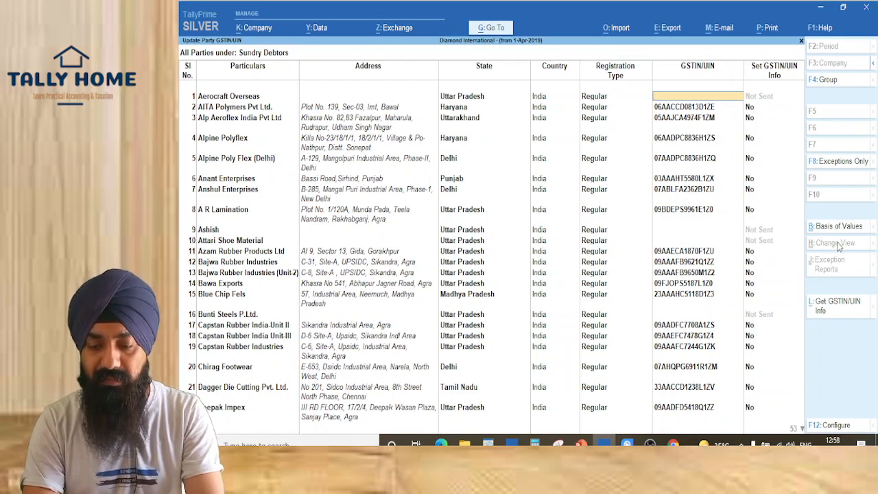
key("ctrl+1")
mouse_move(736, 202)
left_mouse_down()
mouse_move(807, 222)
mouse_move(875, 265)
left_mouse_up()
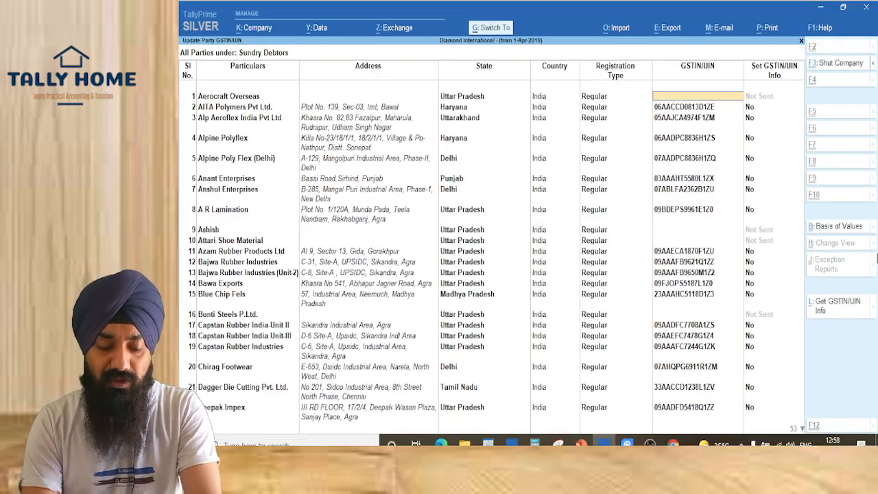
Filter the party list by Not Sent status through B: Basis of Values
key("ctrl+b")
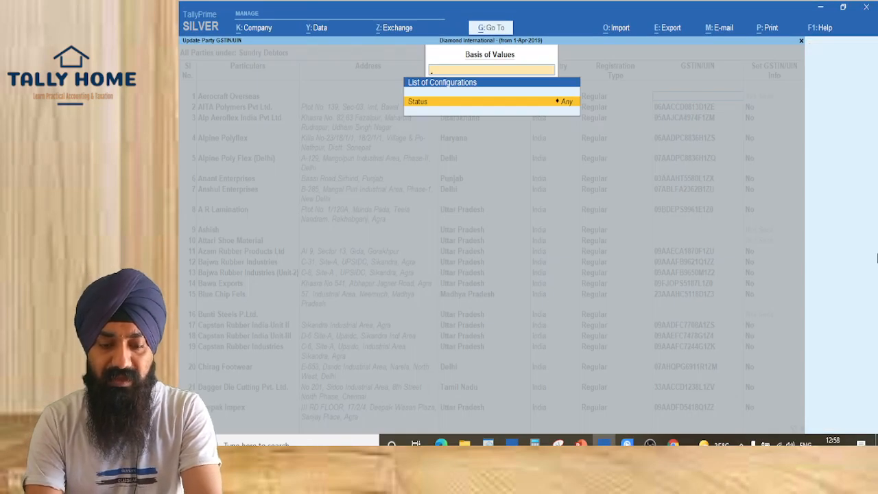
key("Return")
key("Down")
key("Down")
key("Up")
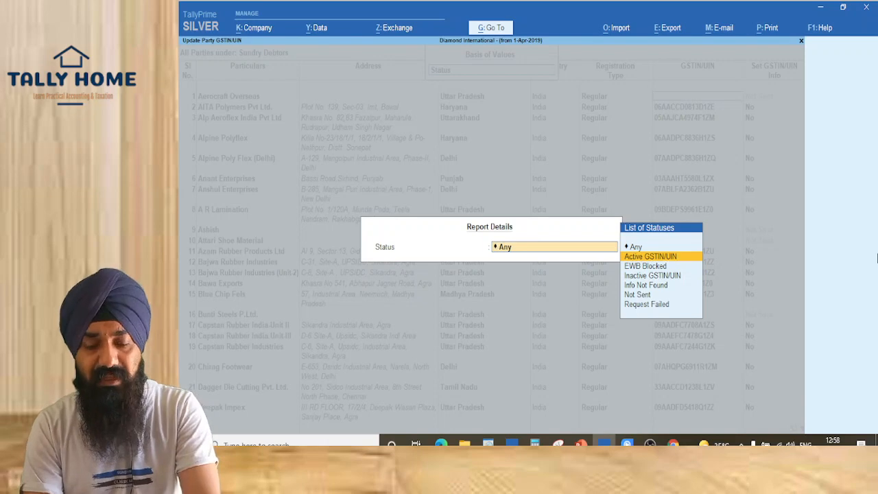
key("Down")
key("Down")
key("Down")
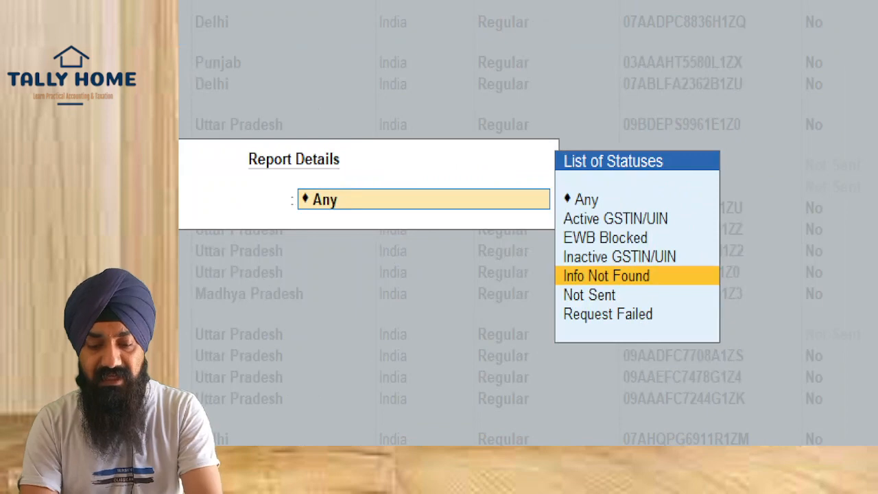
left_click_drag(571, 200, 740, 385)
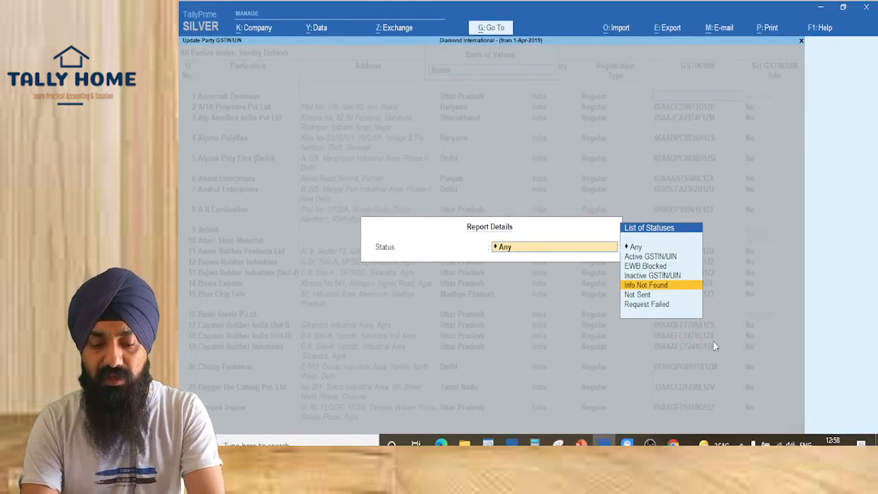
key("Down")
key("Return")
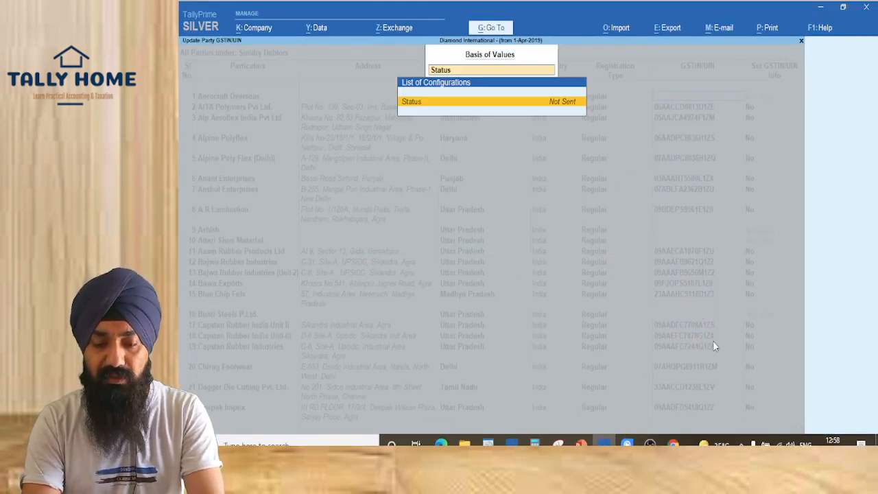
key("Return")
key("Return")
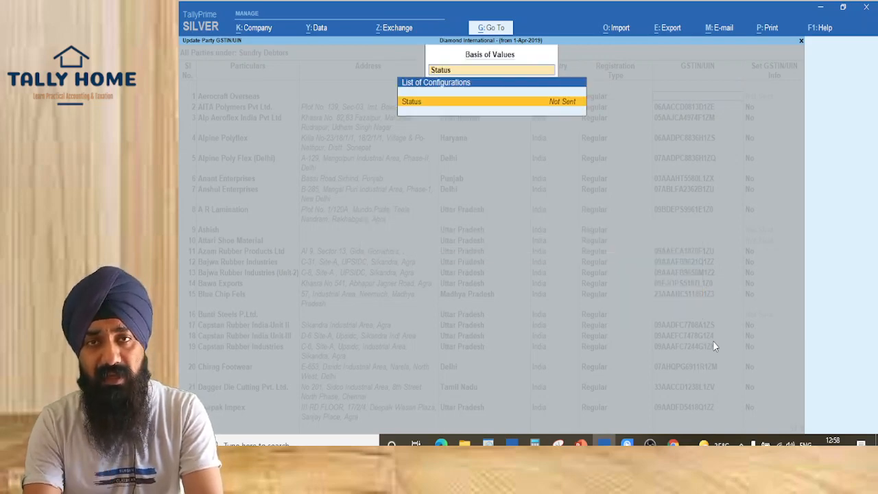
key("ctrl+a")
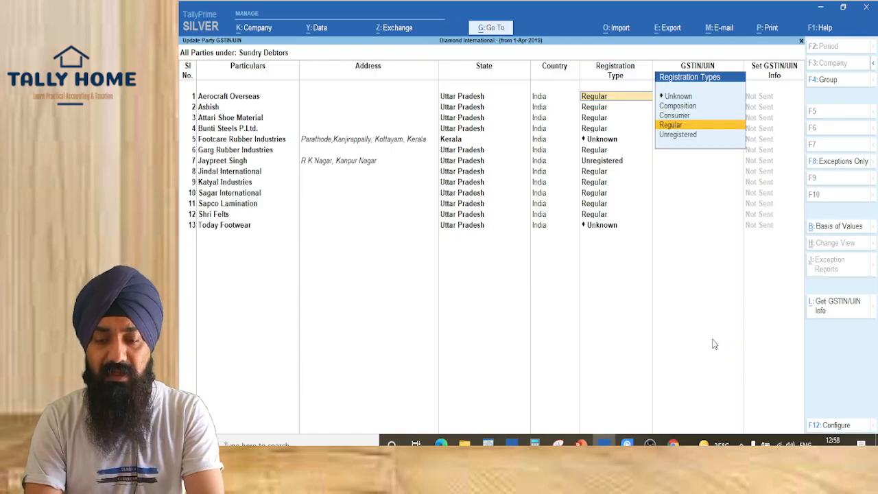
key("Return")
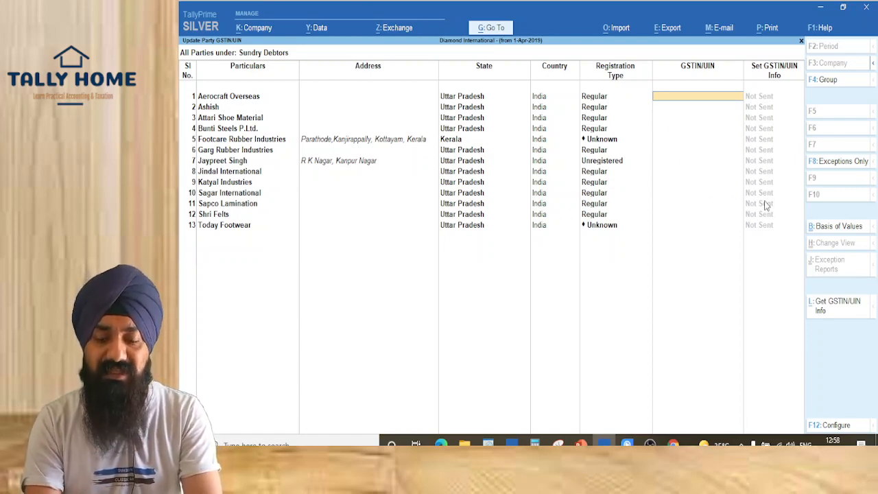
Change the status filter to Request Failed
key("ctrl+b")
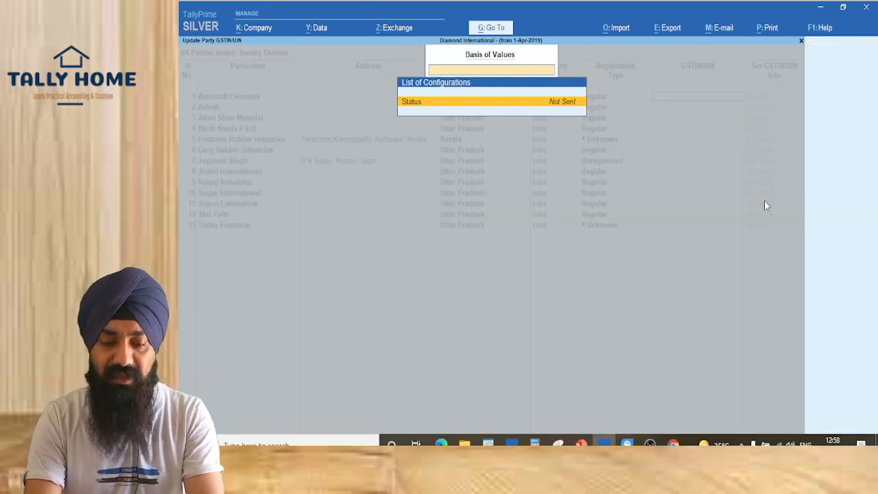
key("Return")
key("Up")
key("Down")
key("Down")
key("Return")
key("Escape")
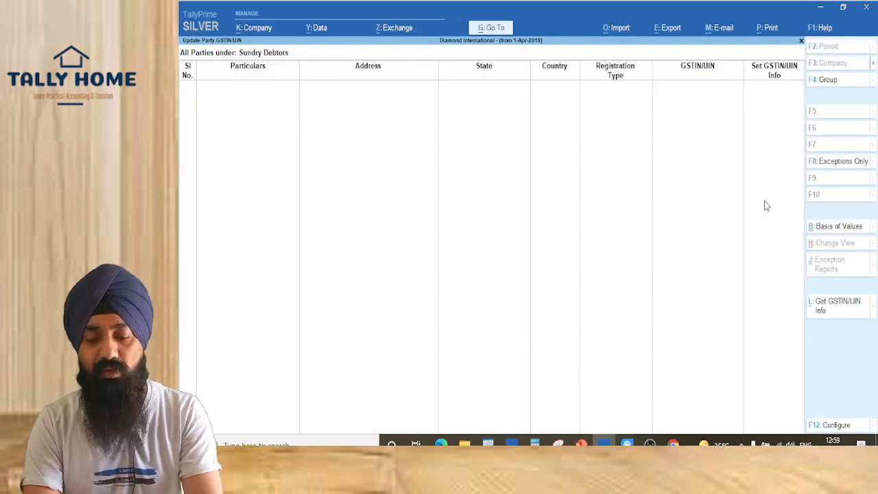
Change the status filter to Active GSTIN/UIN and apply it
key("ctrl+b")
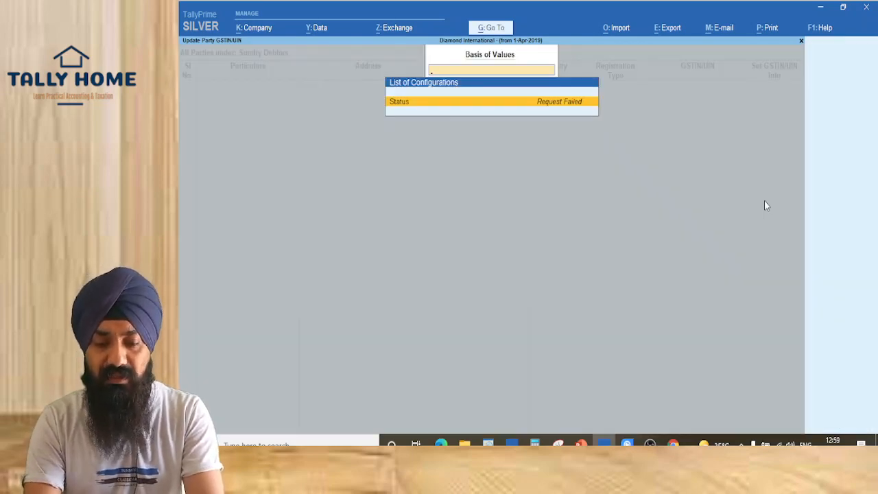
key("Return")
key("Up")
key("Up")
key("Up")
key("Up")
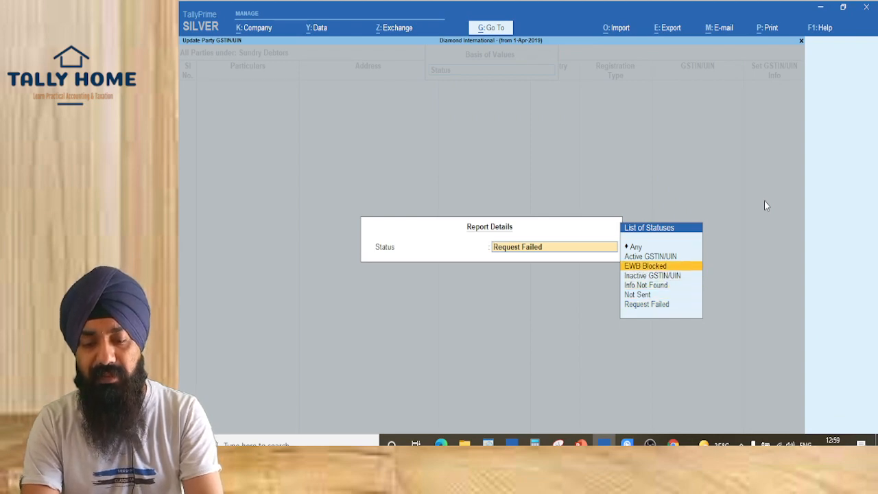
key("Up")
key("Return")
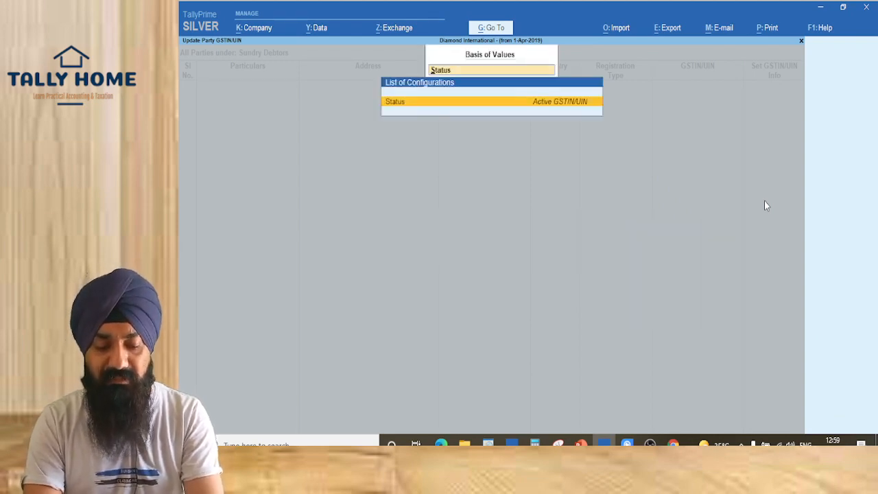
key("ctrl+a")
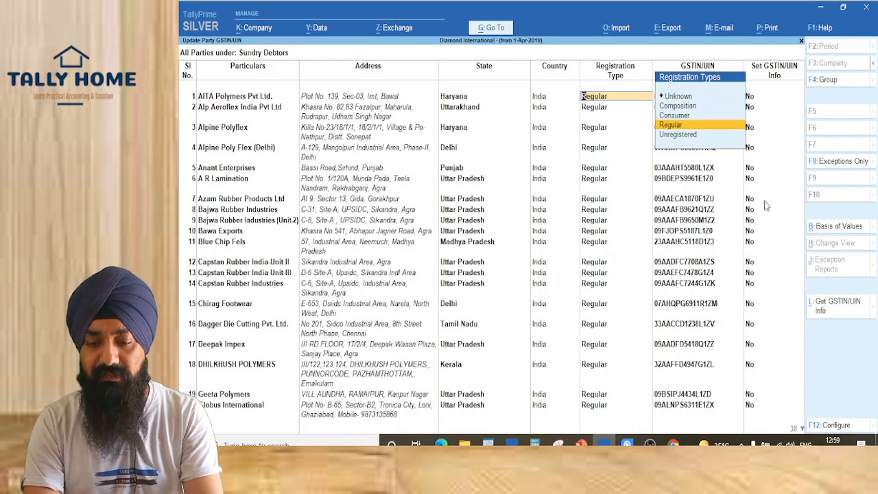
Set AITA Polymers Pvt Ltd's GSTIN/UIN info to Yes, confirm it's registered, active, unblocked, then reach row 2
key("Return")
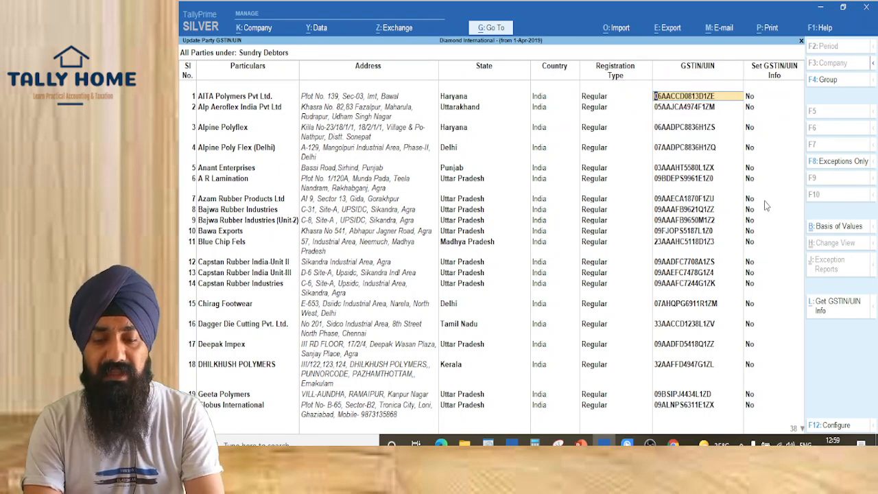
key("Return")
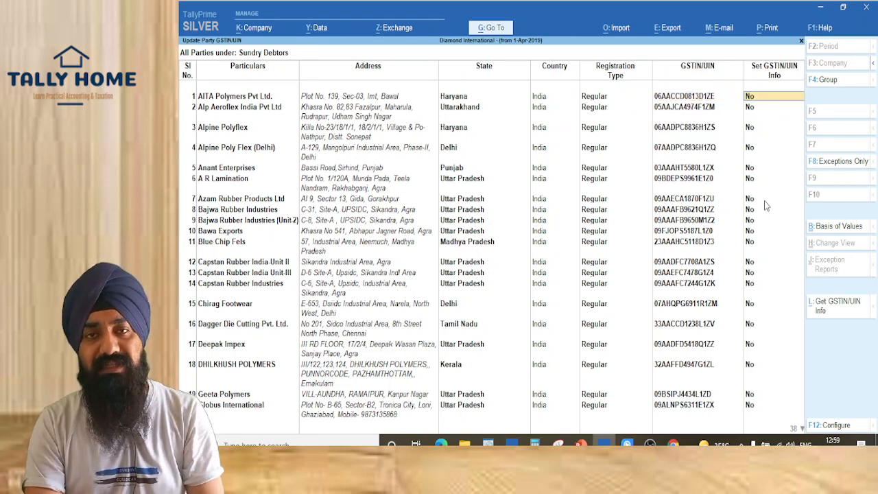
left_click(753, 103)
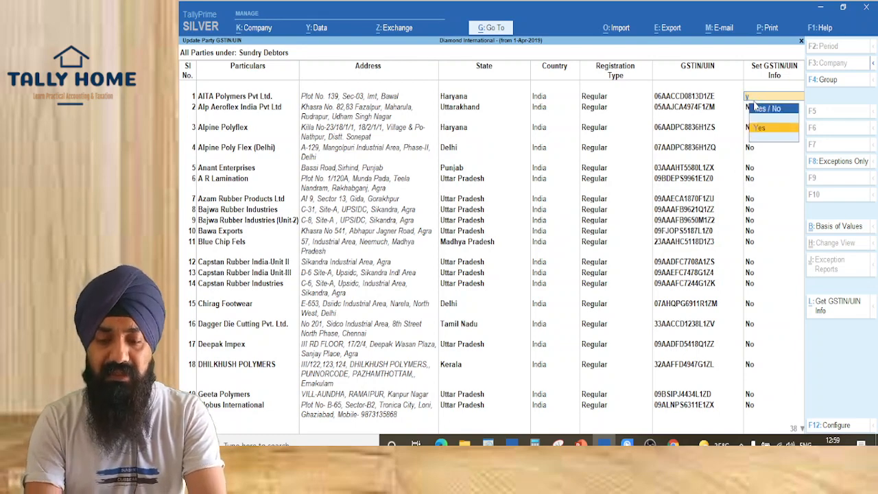
left_click(754, 108)
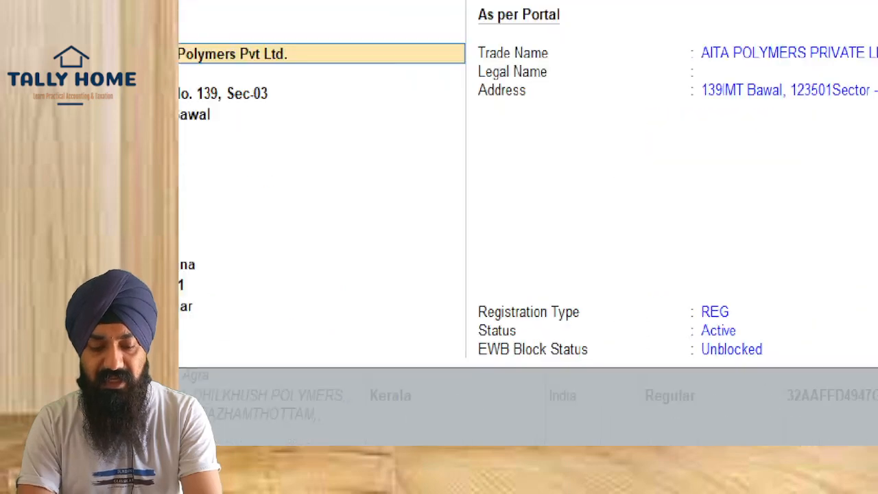
left_click_drag(642, 242, 770, 329)
left_click_drag(701, 322, 862, 400)
key("Escape")
key("Escape")
key("Escape")
key("Return")
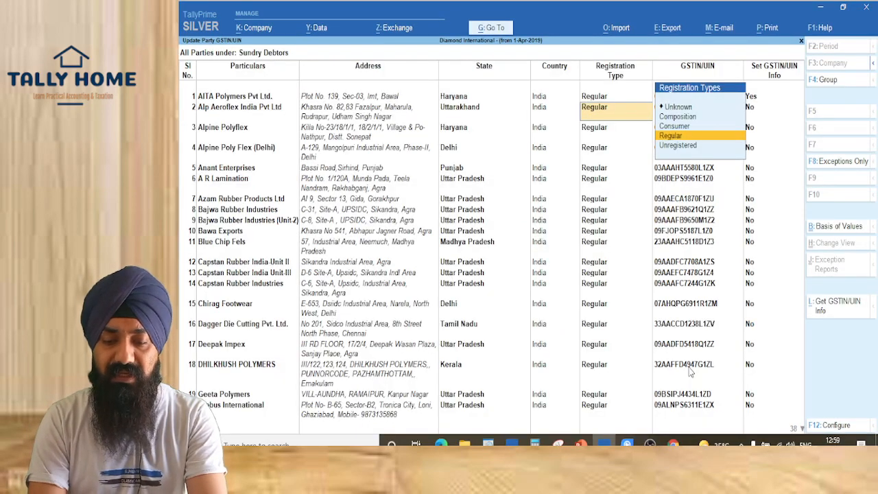
key("Return")
key("Return")
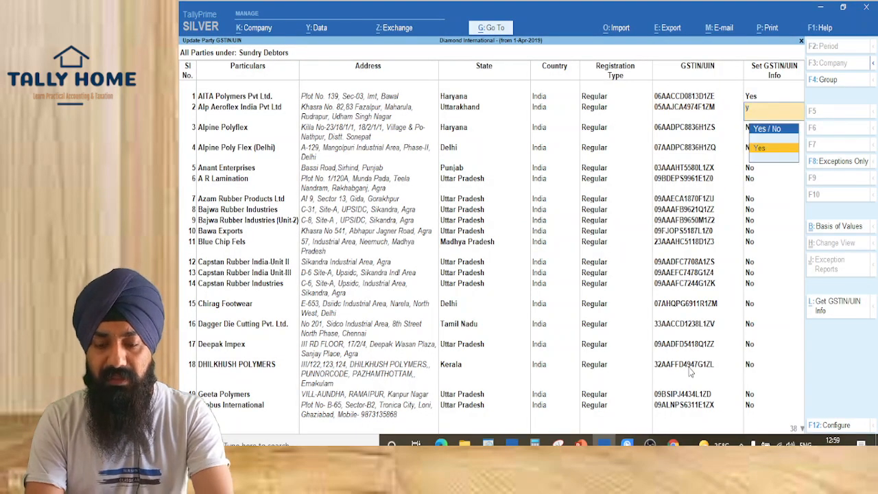
key("Return")
key("Return")
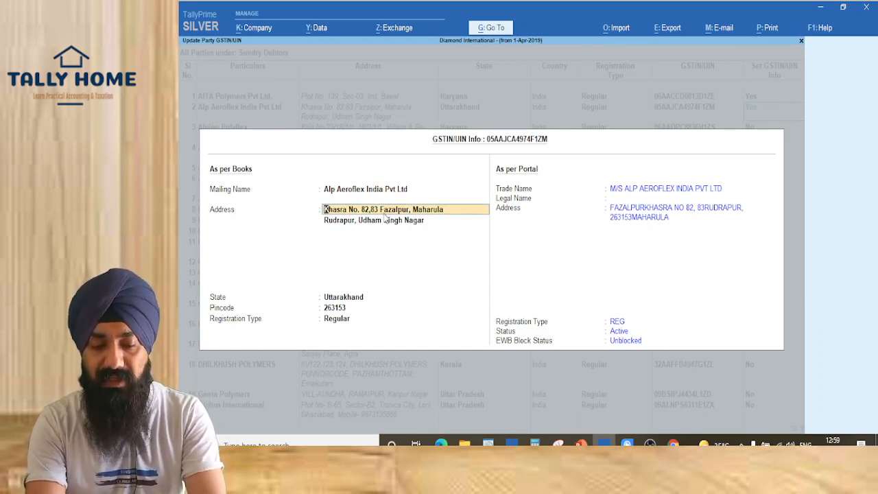
Complete Alp Aeroflex's first address line as 'Fazalpur Khasra No 82,83 Rudrapur' and close its GSTIN form
type("Fazalpu")
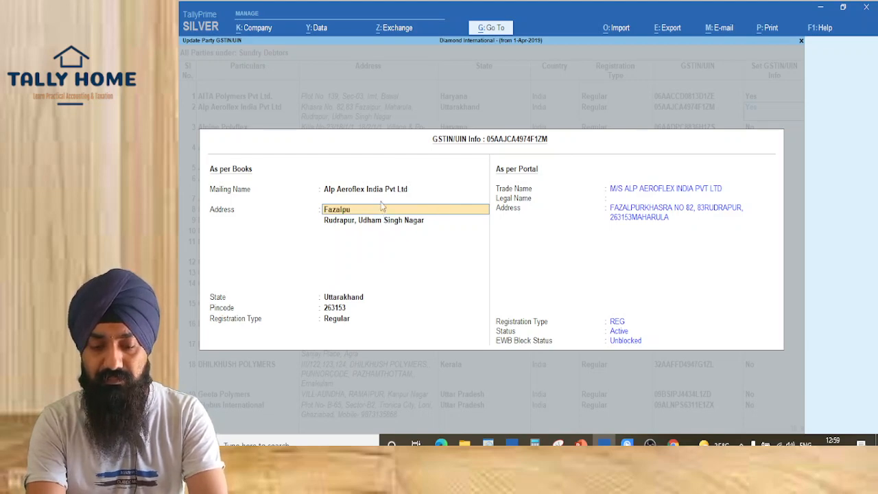
type("r Khasra No")
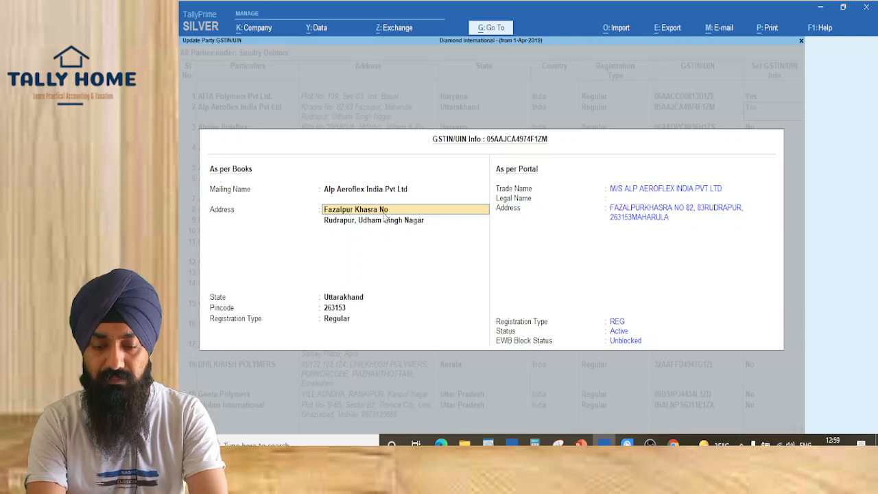
type(" 82,83 Rudrapur")
key("Return")
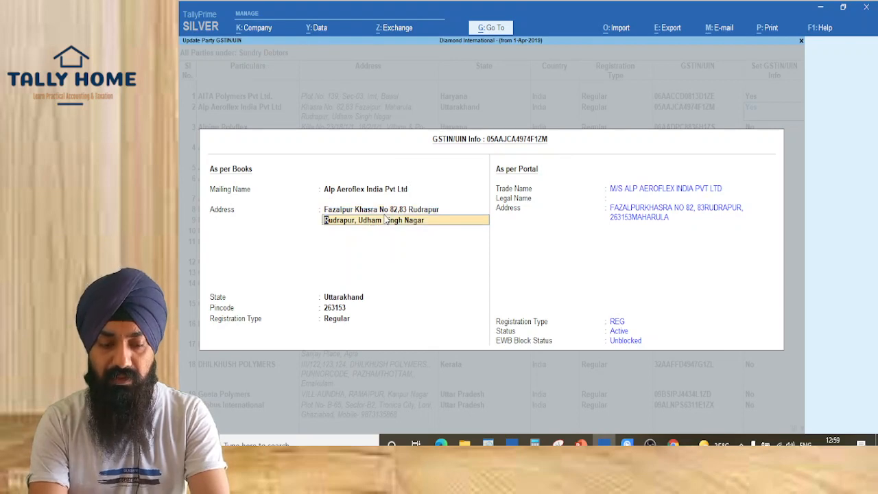
key("Up")
key("ctrl+a")
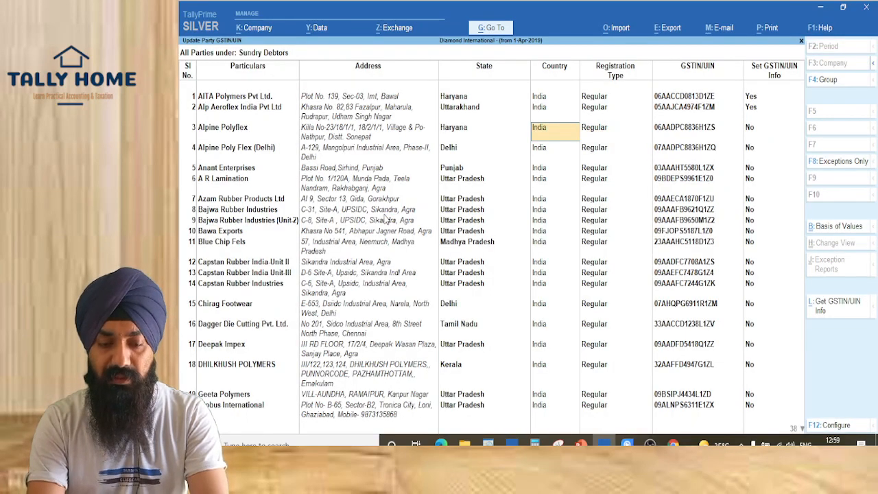
Set Alpine Polyflex's GSTIN/UIN info to Yes and leave its GSTIN info form
key("Return")
key("Return")
key("Return")
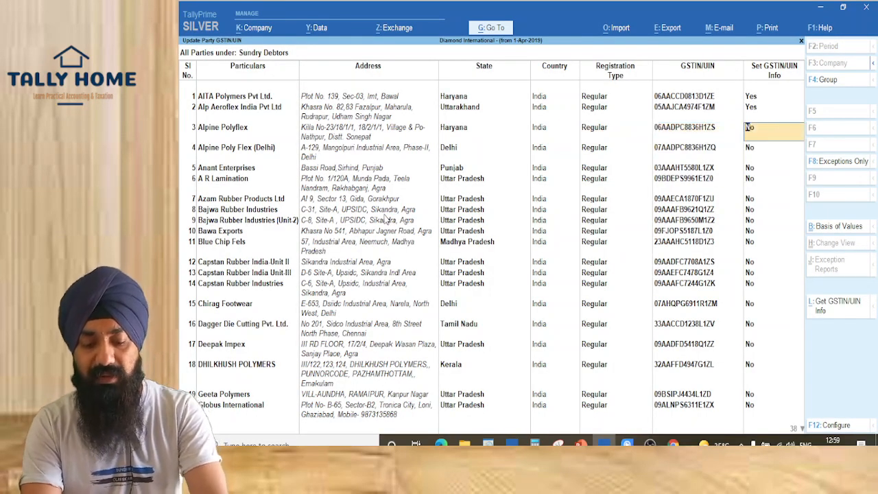
type("y")
key("Return")
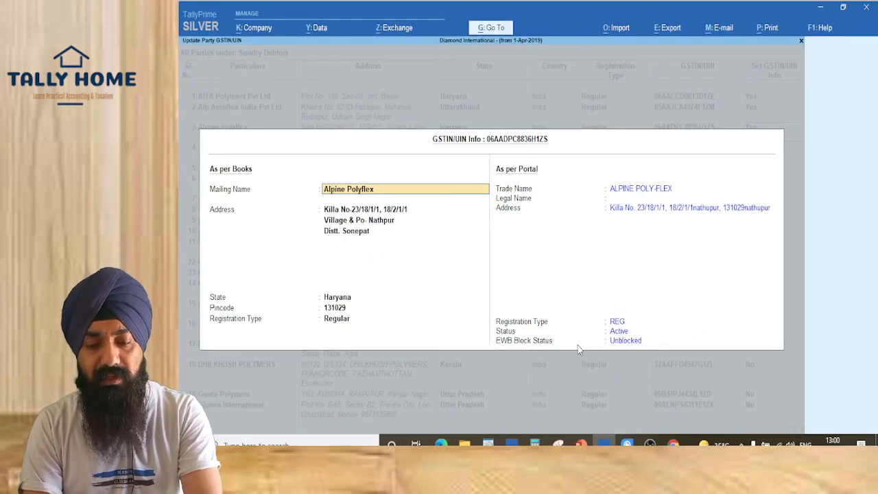
key("Escape")
key("Escape")
key("y")
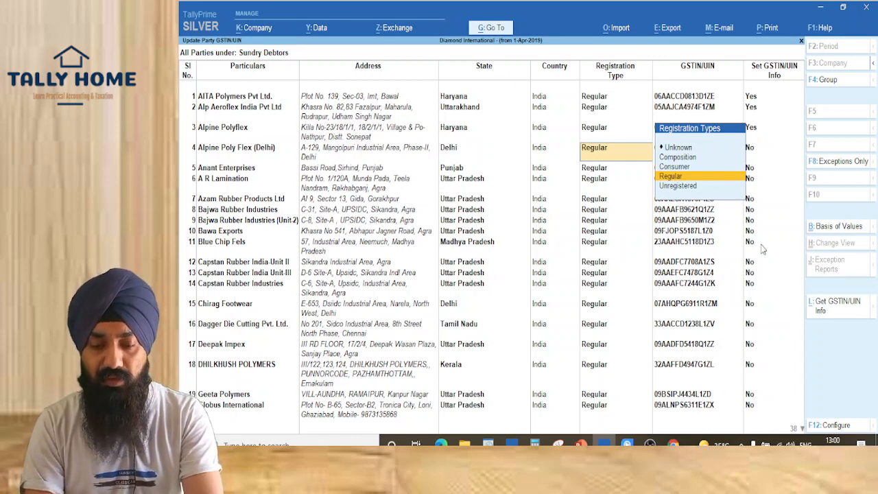
Return to Gateway of Tally, stay in TallyPrime, and open the Alter masters list
key("Escape")
key("Escape")
key("Escape")
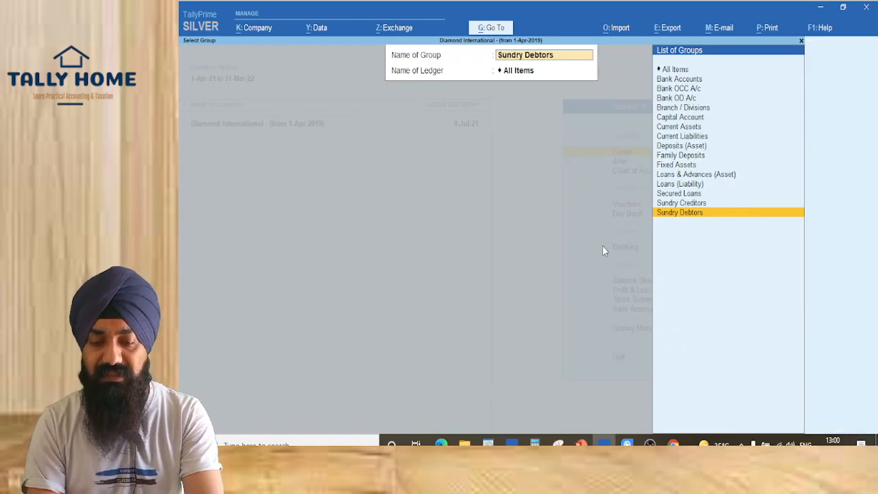
key("Escape")
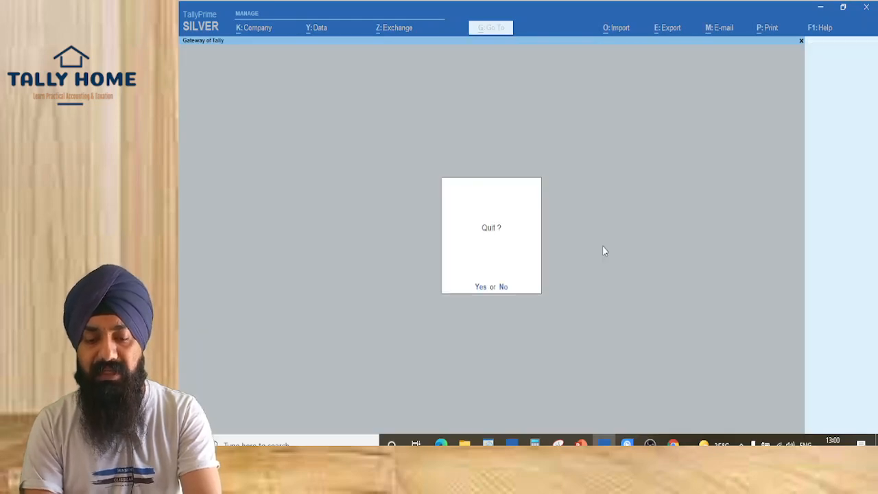
key("Escape")
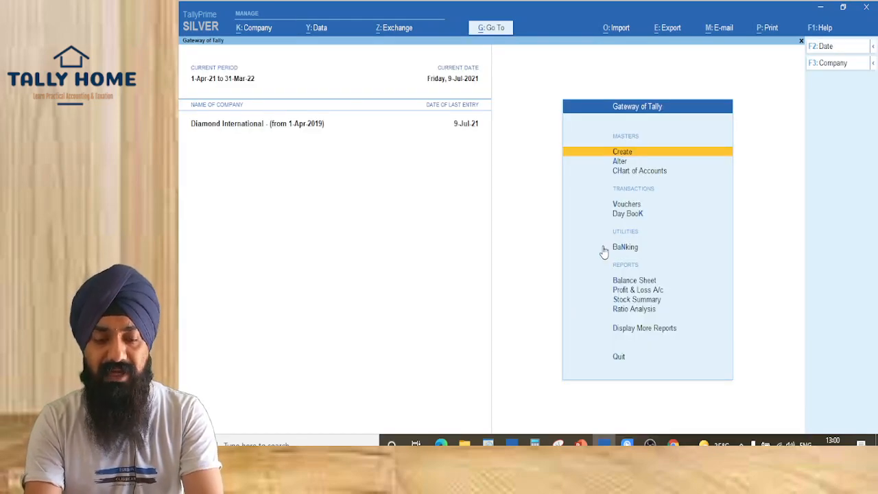
key("a")
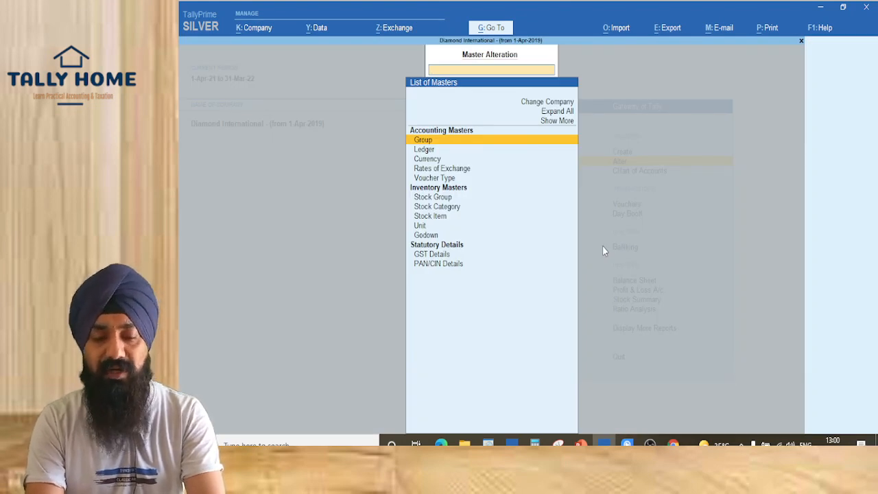
Open the Bearing stock item for alteration and go to its GST Applicable field
key("Down")
key("Down")
key("Down")
key("Down")
key("Down")
key("Down")
key("Down")
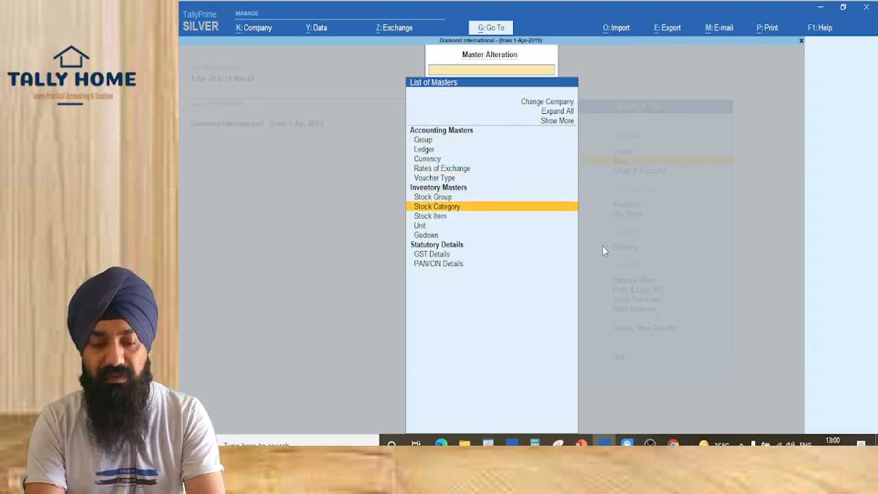
key("Return")
key("Down")
key("Down")
key("Down")
key("Down")
key("Down")
key("Down")
key("Down")
key("Down")
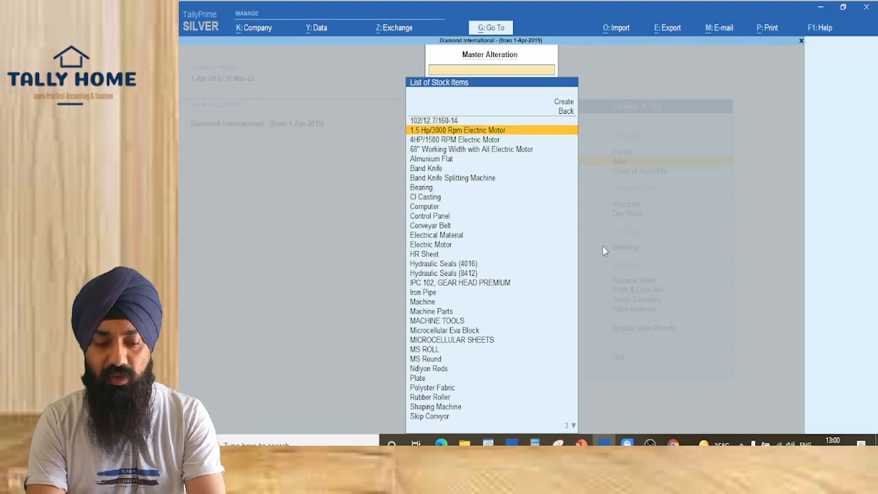
key("Up")
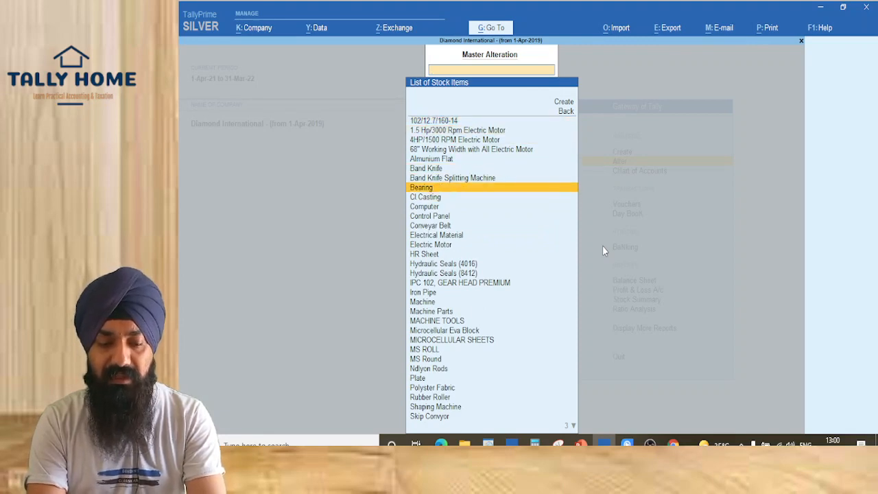
key("Return")
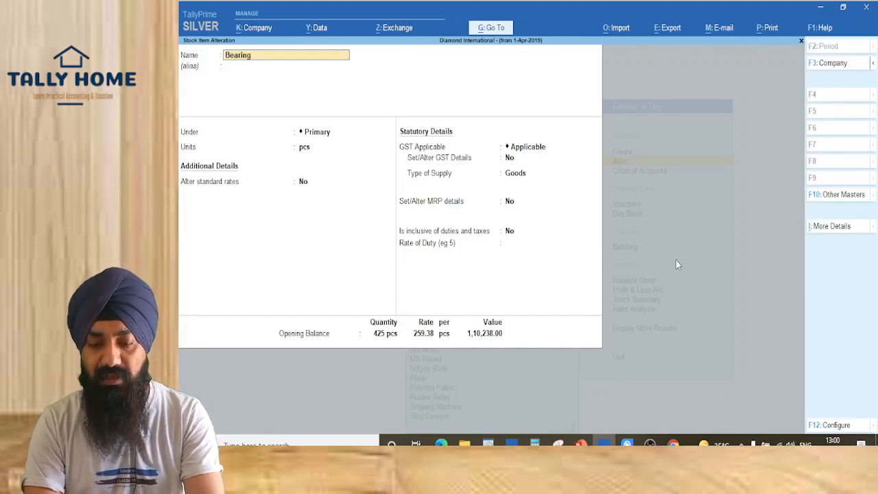
left_click(528, 146)
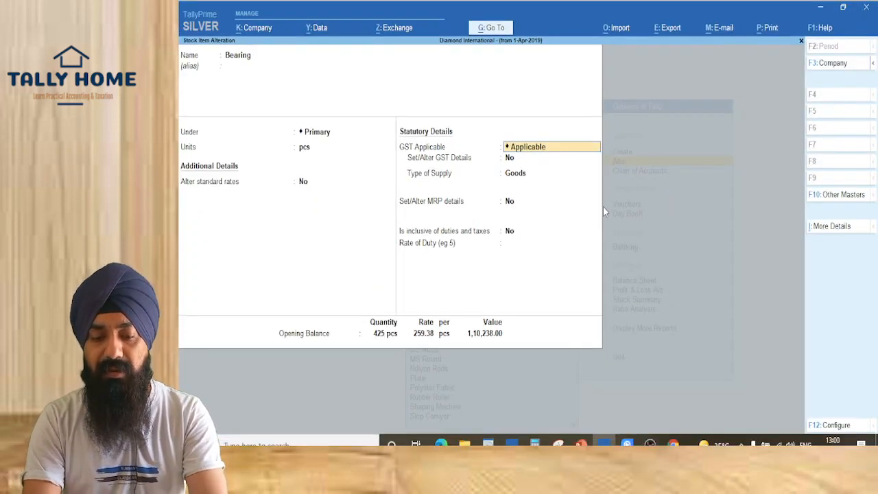
Enable Bearing's GST details and fetch online HSN/SAC info for code 84
key("Return")
key("y")
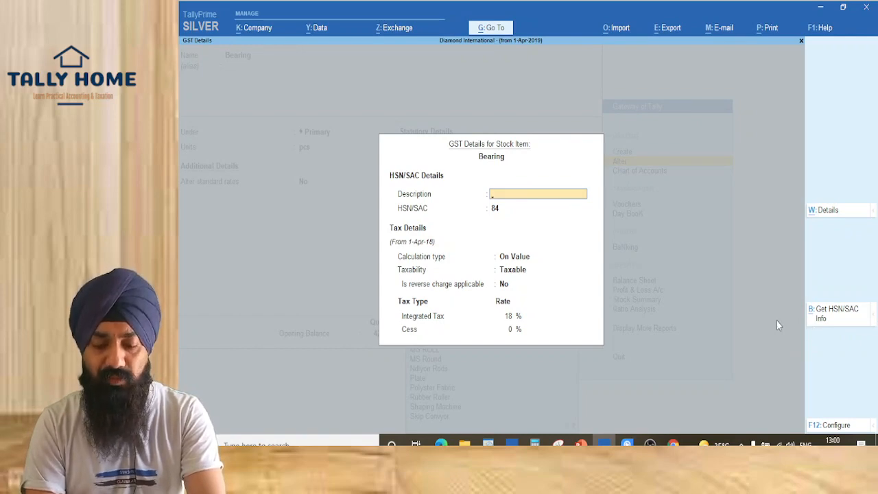
key("alt+b")
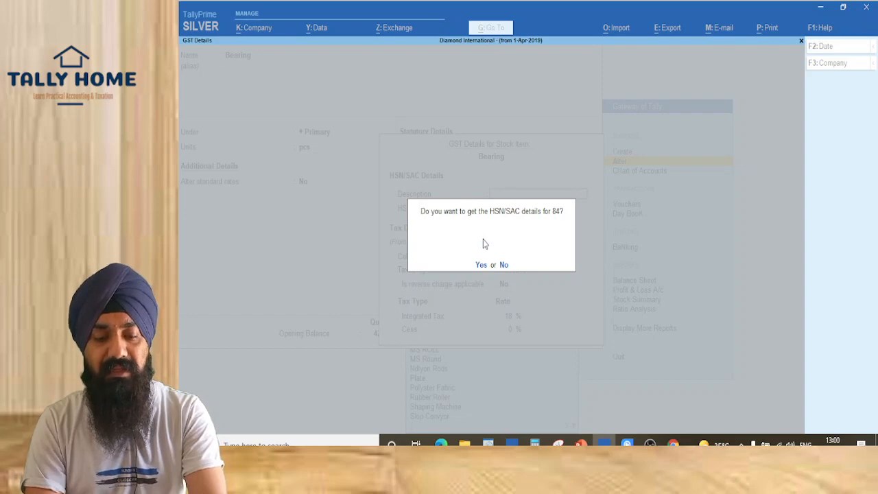
key("Escape")
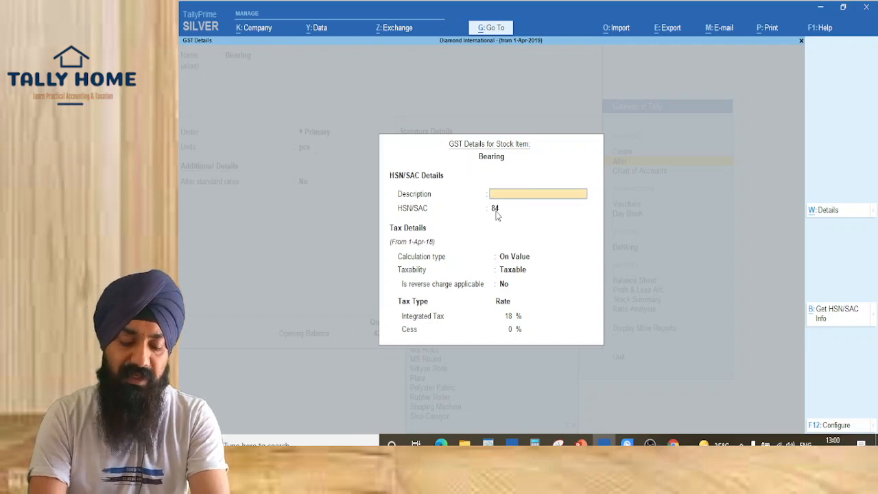
key("Return")
key("Return")
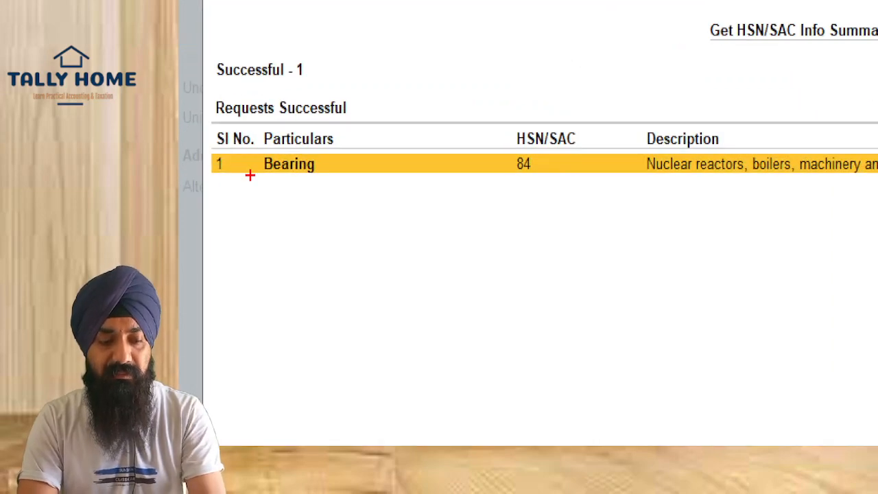
Review Bearing's HSN/SAC info summary for code 84, then close it back to Gateway of Tally
left_click_drag(251, 152, 336, 214)
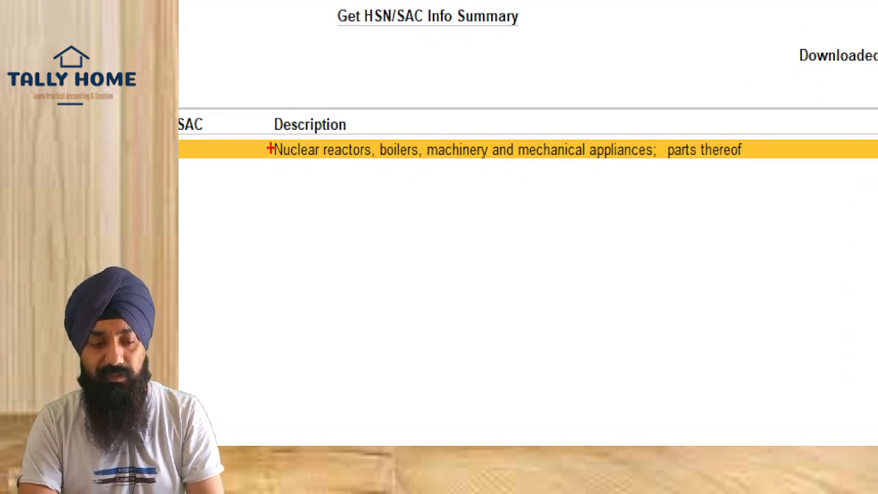
mouse_move(260, 92)
left_mouse_down()
mouse_move(876, 320)
mouse_move(331, 151)
left_mouse_up()
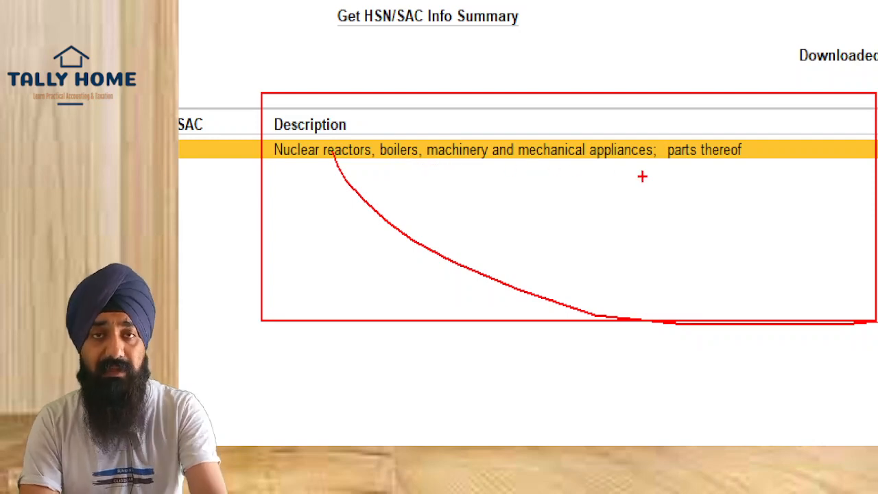
key("Escape")
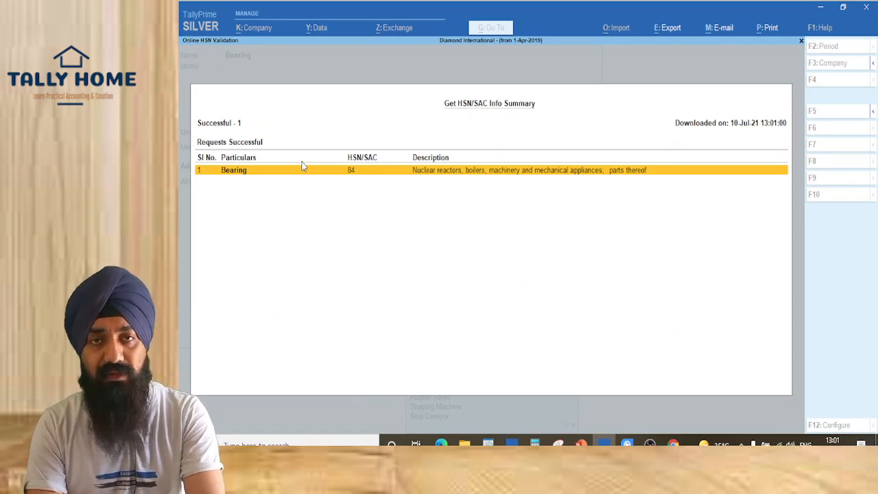
key("ctrl+1")
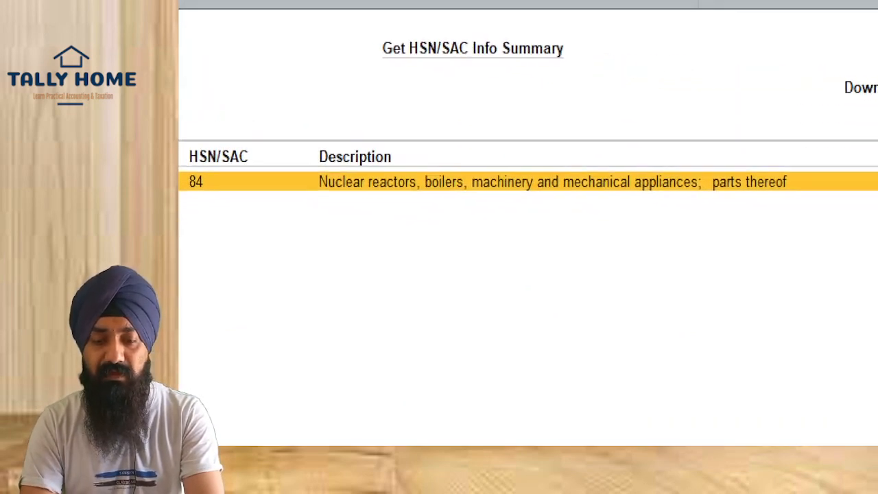
left_click(731, 188)
left_click_drag(591, 29, 845, 109)
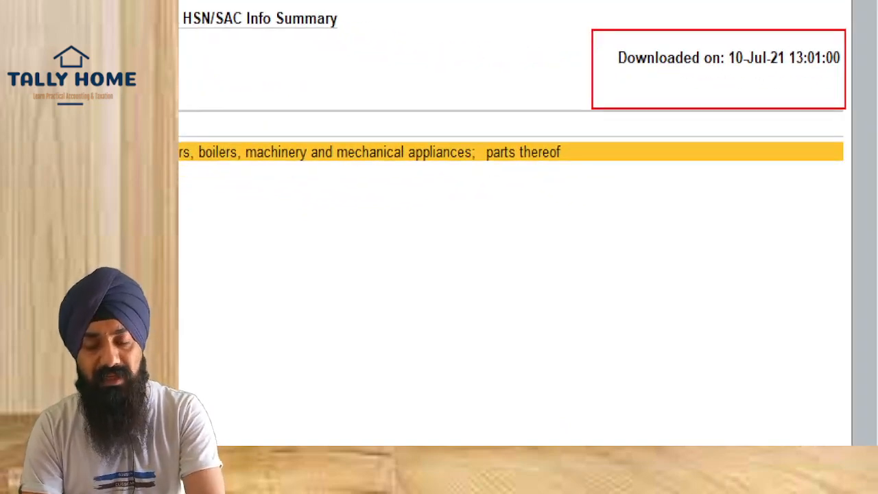
key("Escape")
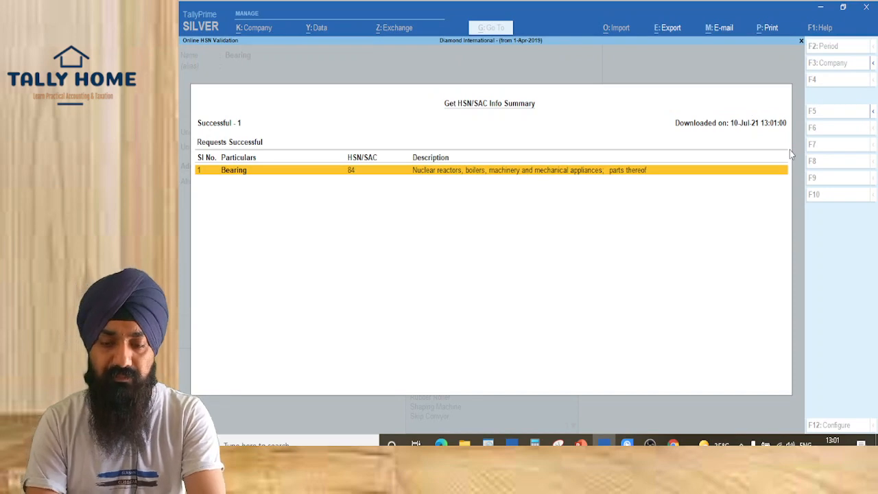
key("Escape")
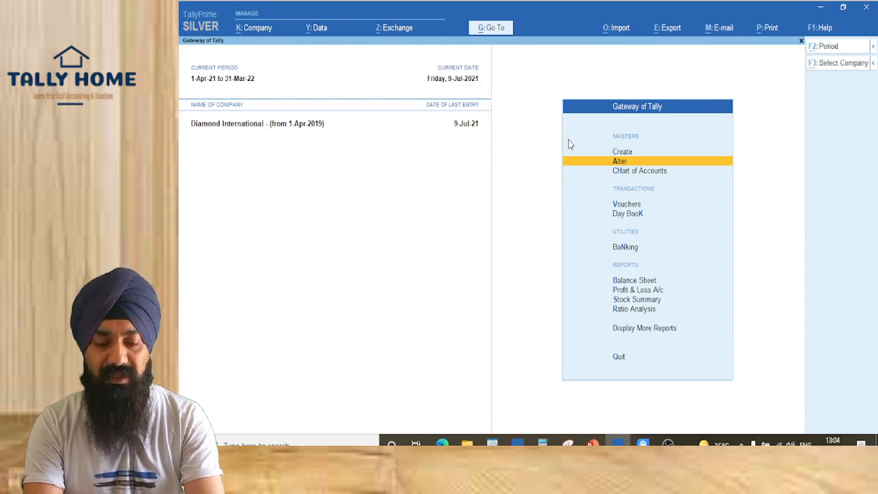
key("alt+g")
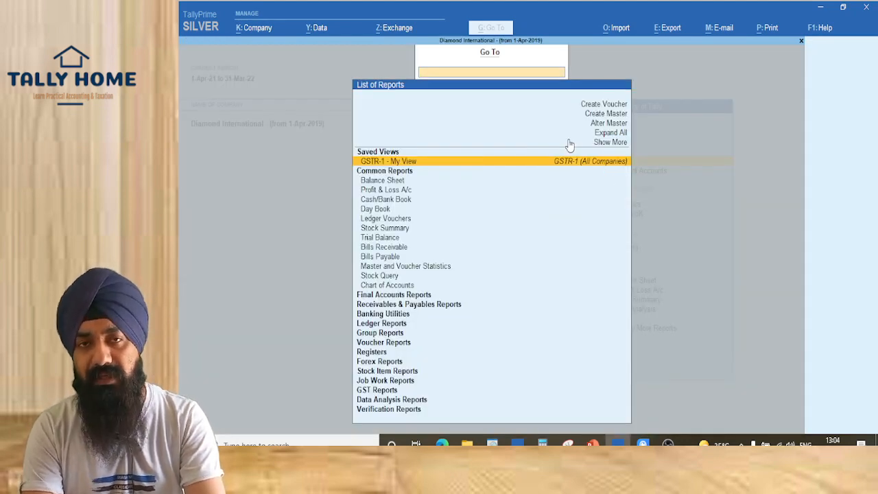
Open the GST Rate Setup report and mark Bearing, Electrical Material and Hydraulic Seals (8412)
type("Gst Ra")
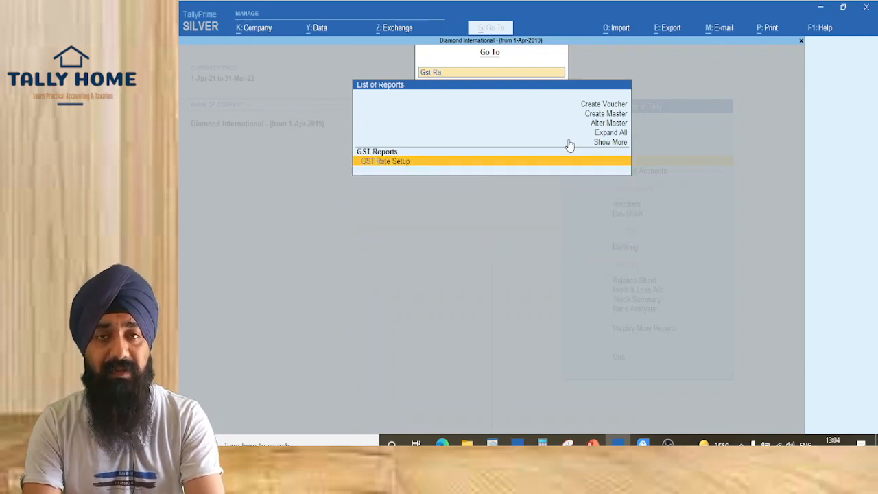
key("Return")
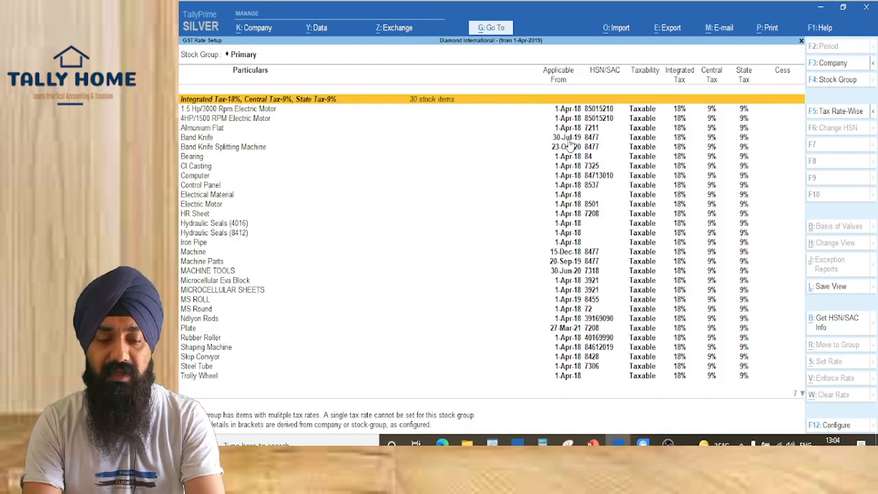
key("Down")
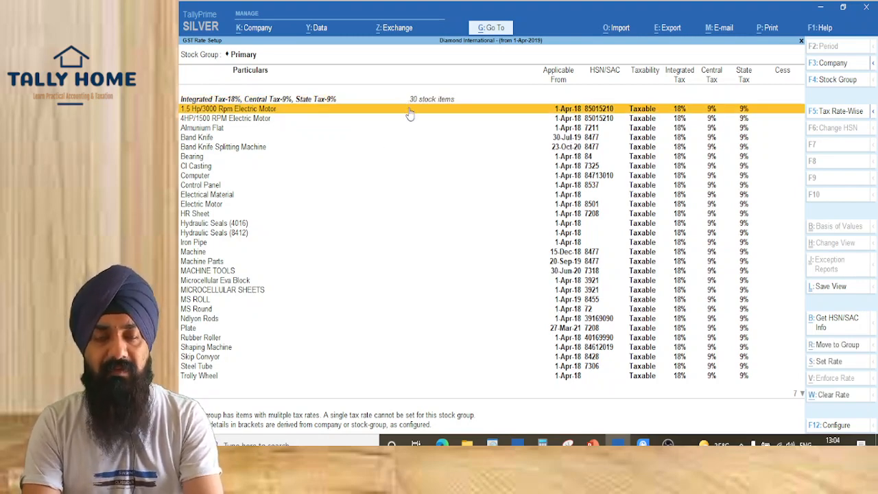
key("Down")
key("Down")
key("Down")
key("Down")
key("Down")
key("space")
key("Down")
key("Down")
key("Down")
key("Down")
key("space")
key("Down")
key("Down")
key("Down")
key("Down")
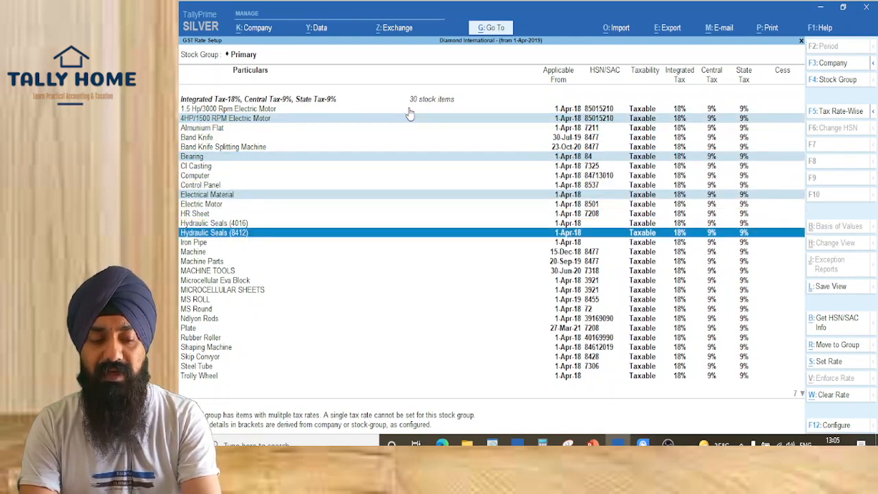
key("space")
key("Down")
key("Down")
key("Down")
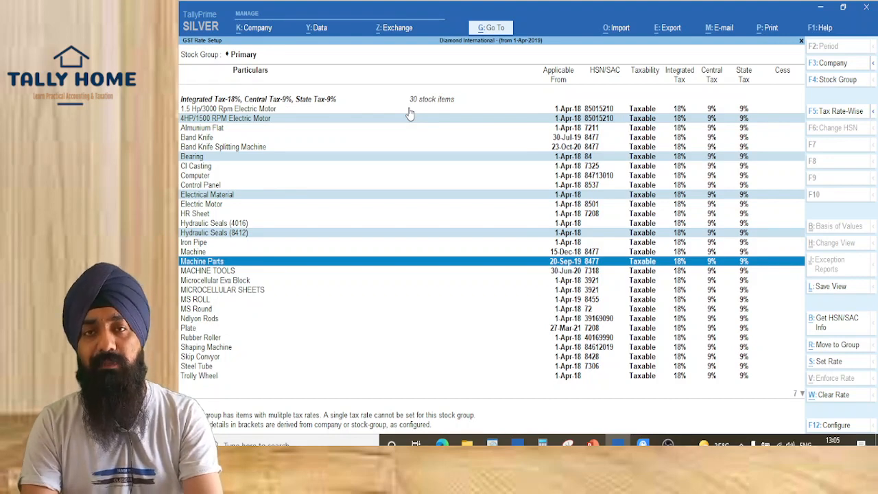
Mark all stock items in the GST Rate Setup list
key("ctrl")
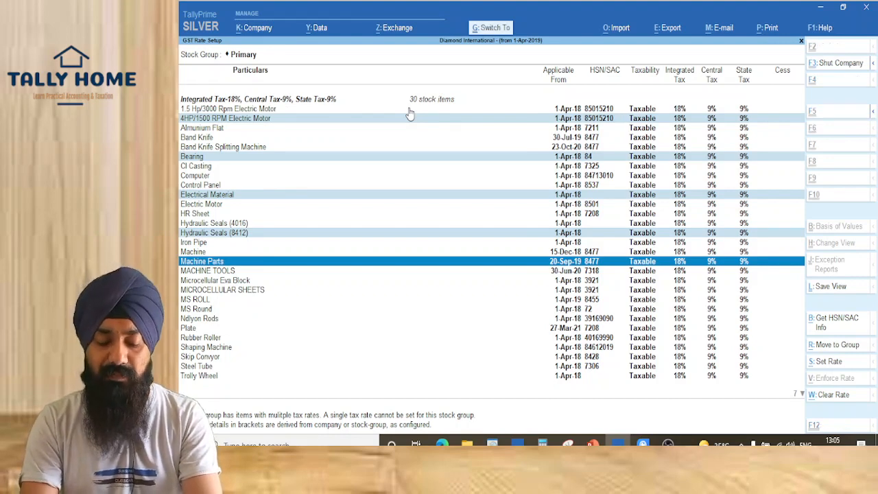
key("ctrl+space")
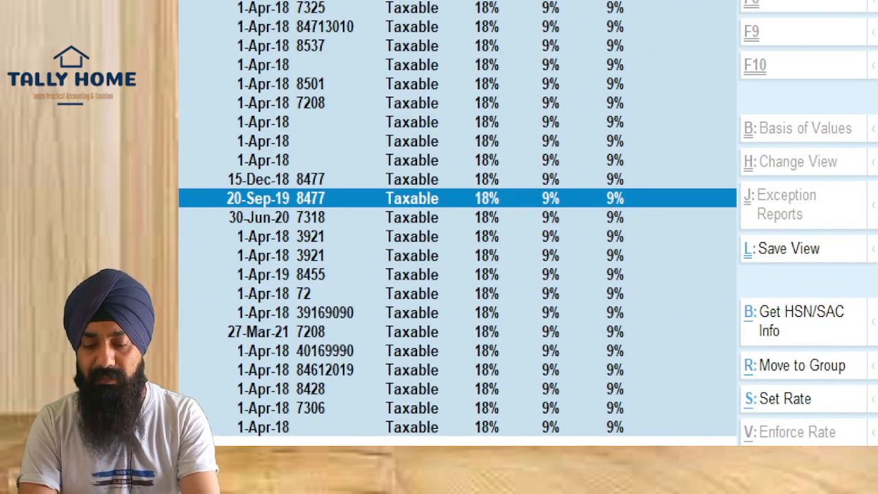
left_click_drag(740, 288, 876, 360)
Request online HSN/SAC info for the marked items, fetching only valid HSN/SAC codes
key("Escape")
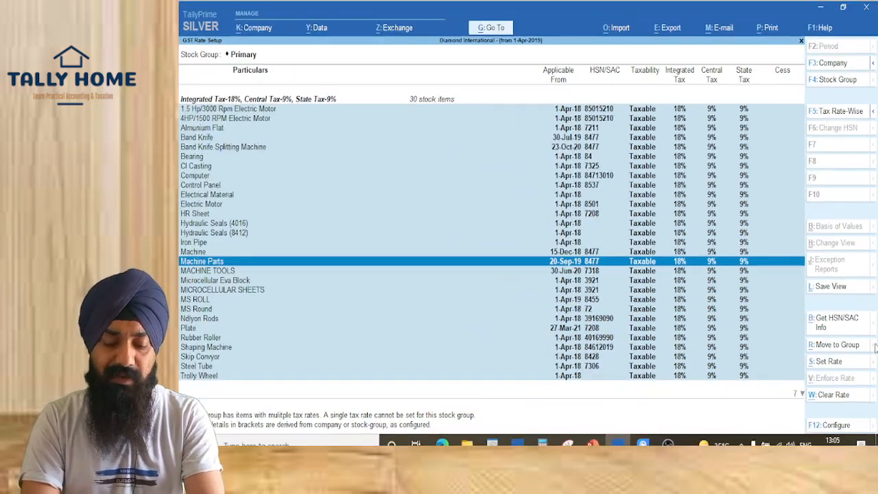
key("alt+b")
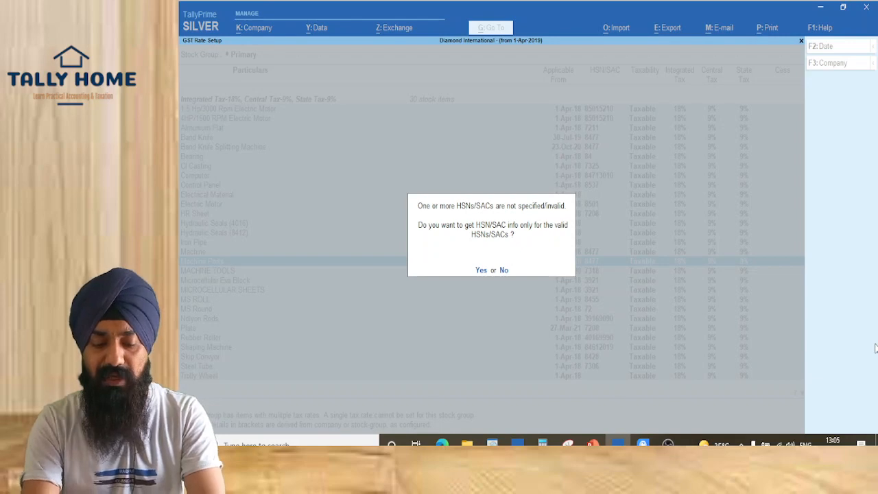
key("y")
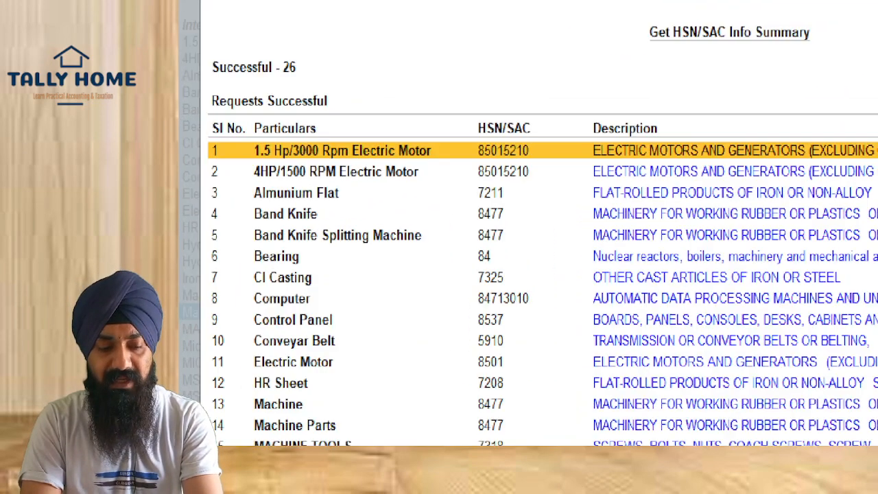
Review the HSN/SAC info summary listing each item's code and description
left_click_drag(248, 106, 400, 388)
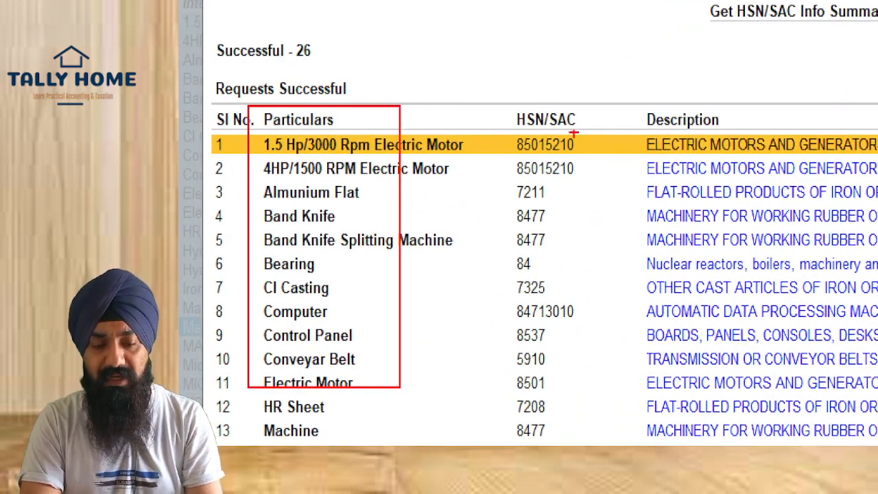
left_click_drag(479, 52, 580, 339)
left_click_drag(635, 36, 827, 356)
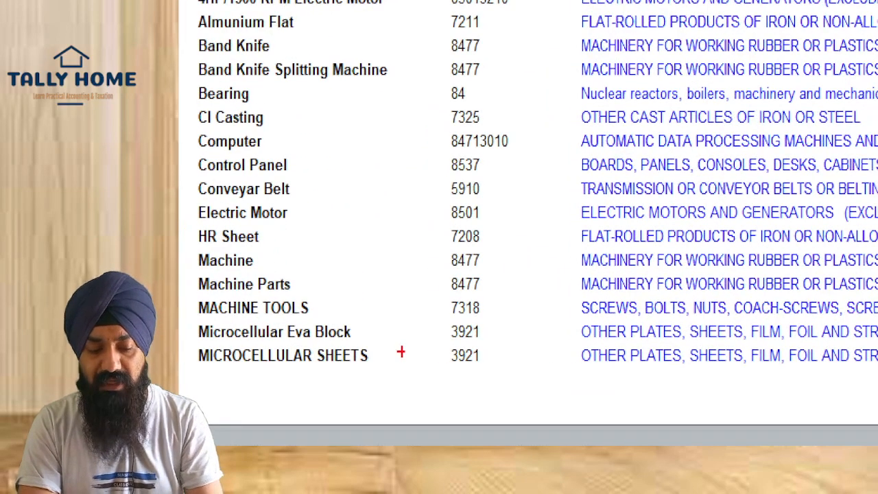
left_click_drag(422, 347, 530, 405)
left_click_drag(563, 344, 872, 416)
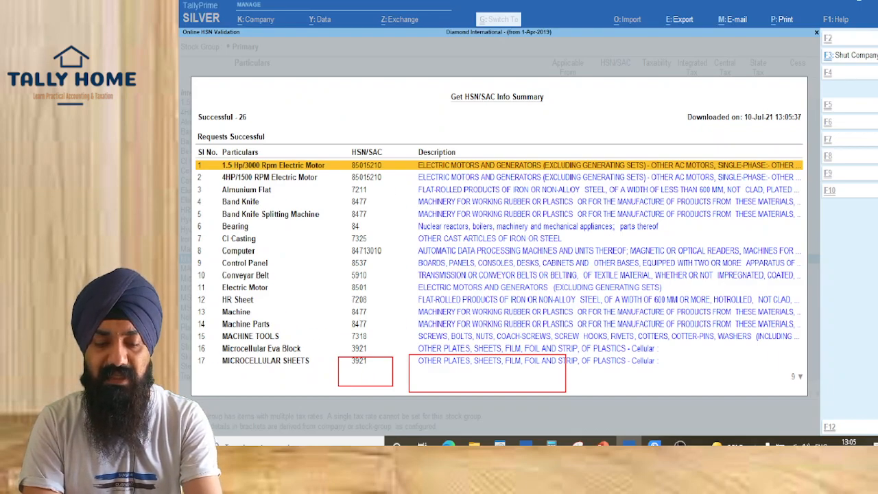
key("Escape")
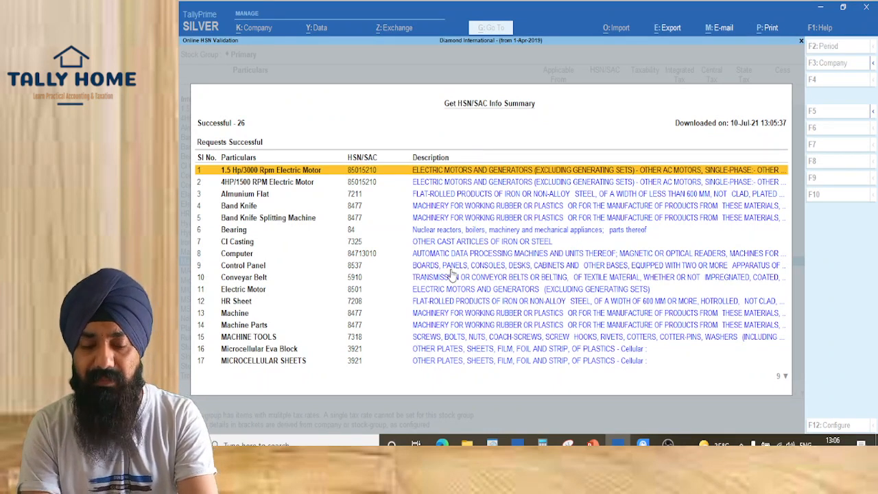
Expand the full descriptions of the first two rows, Band Knife and Computer
key("shift+Return")
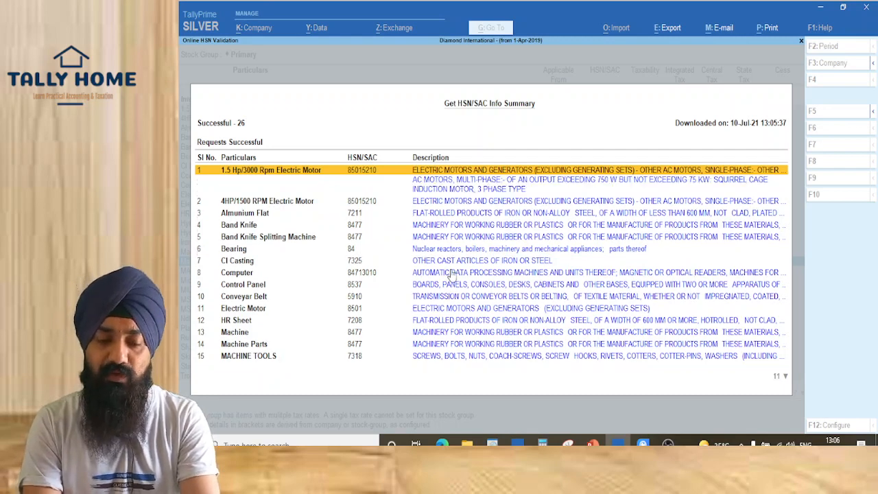
key("Down")
key("Up")
key("Down")
key("Down")
key("Up")
key("shift+Return")
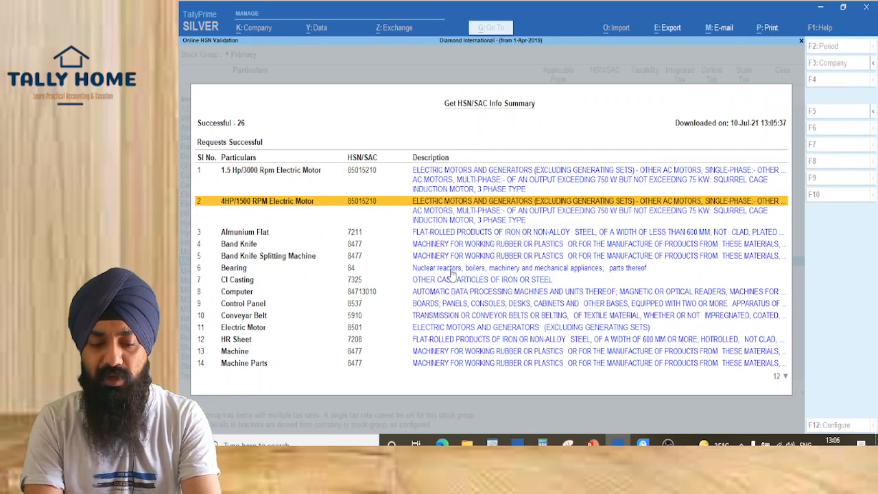
key("Down")
key("Down")
key("shift+Return")
key("Down")
key("Down")
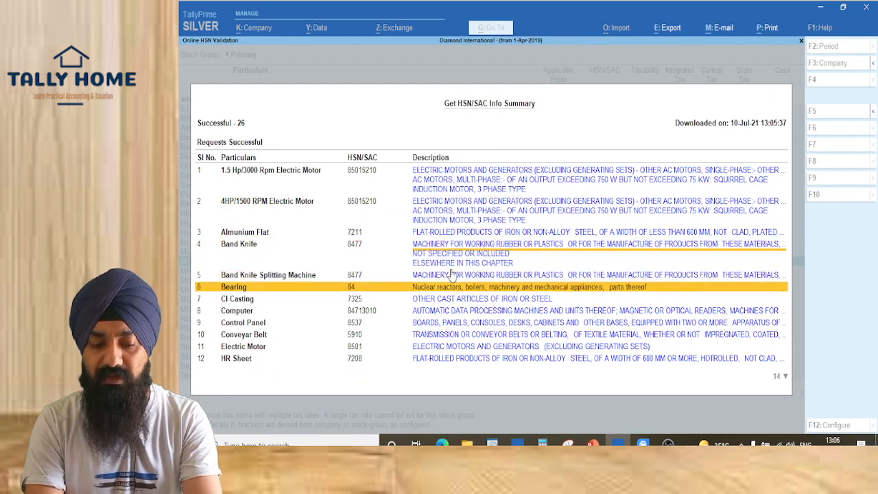
key("Down")
key("Down")
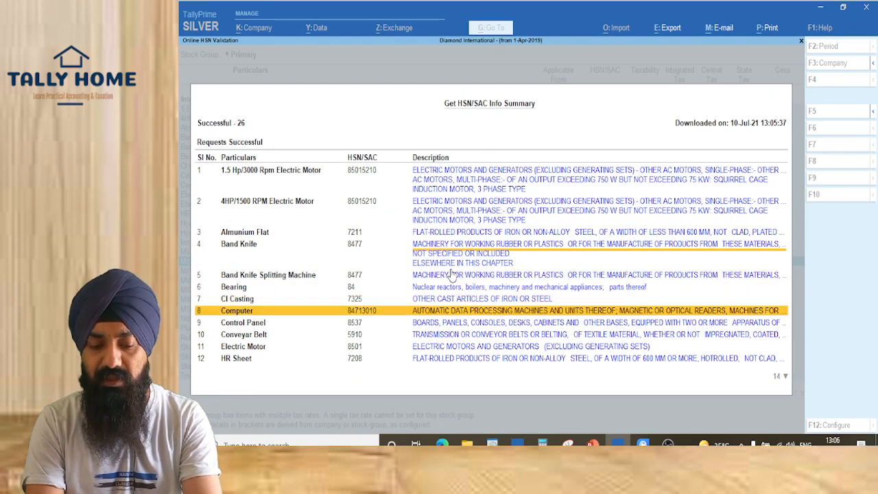
key("shift+Return")
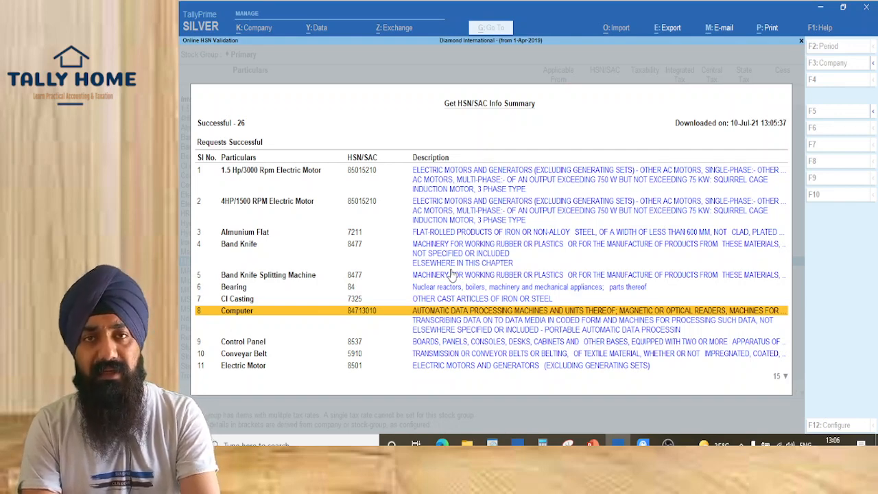
Close the summary, return to Gateway of Tally, and cancel quitting TallyPrime
key("Escape")
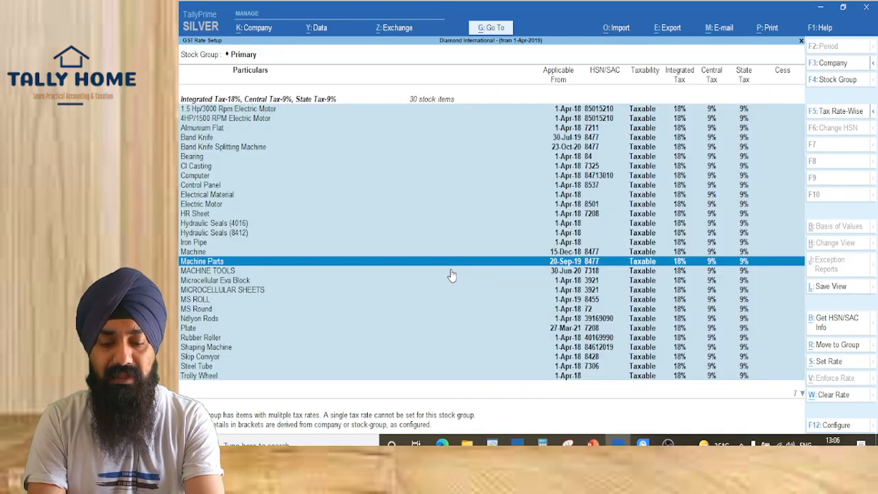
key("Escape")
key("Escape")
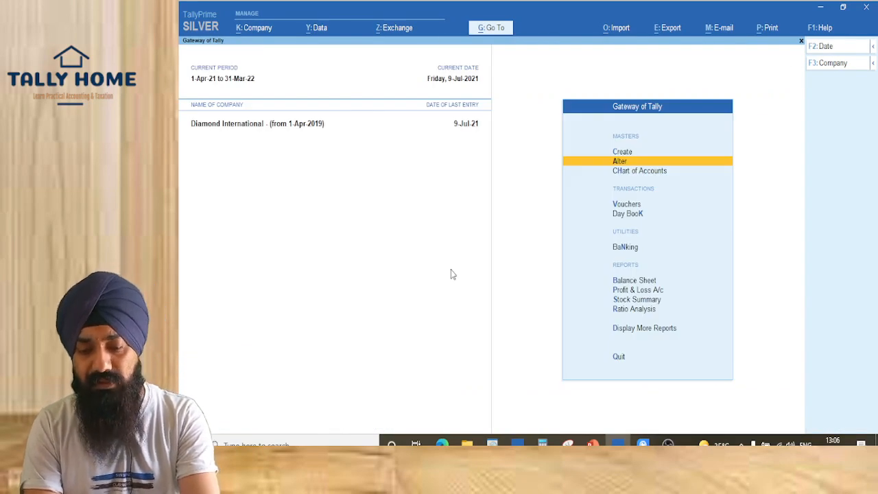
key("Escape")
key("n")
Switch to the PowerPoint slideshow and advance to the TallyPrime Release 2.0 slide
key("alt+Tab")
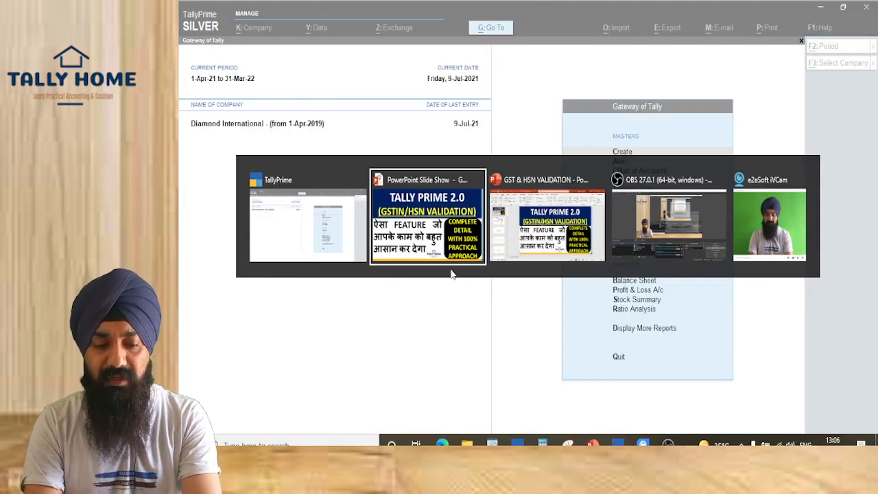
key("Right")
key("Right")
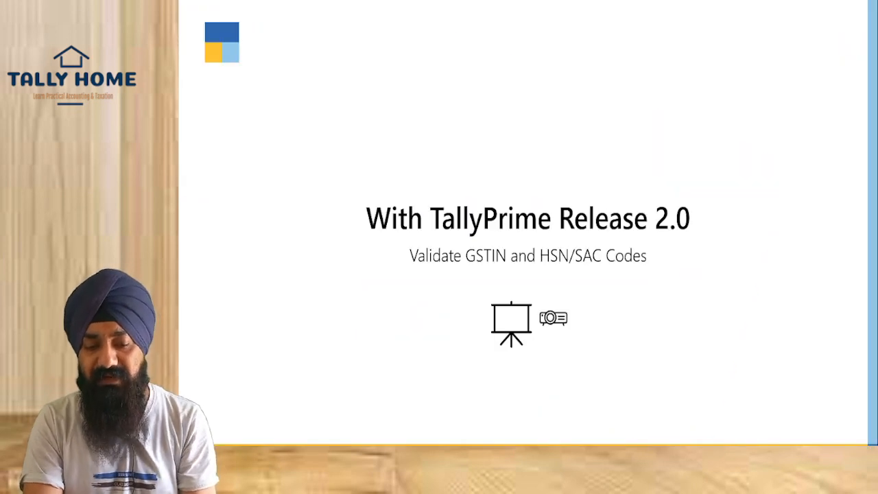
key("Right")
key("Right")
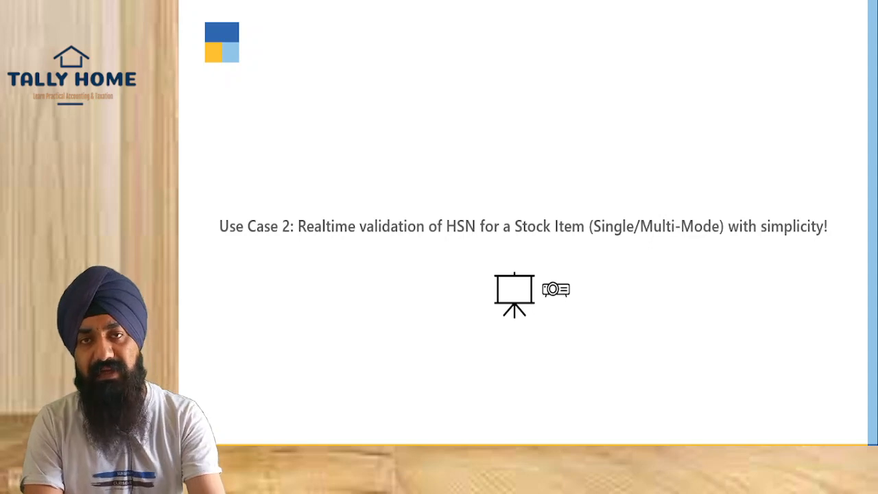
Advance through the Important Note slide to the closing !! THANK YOU !! slide
key("Right")
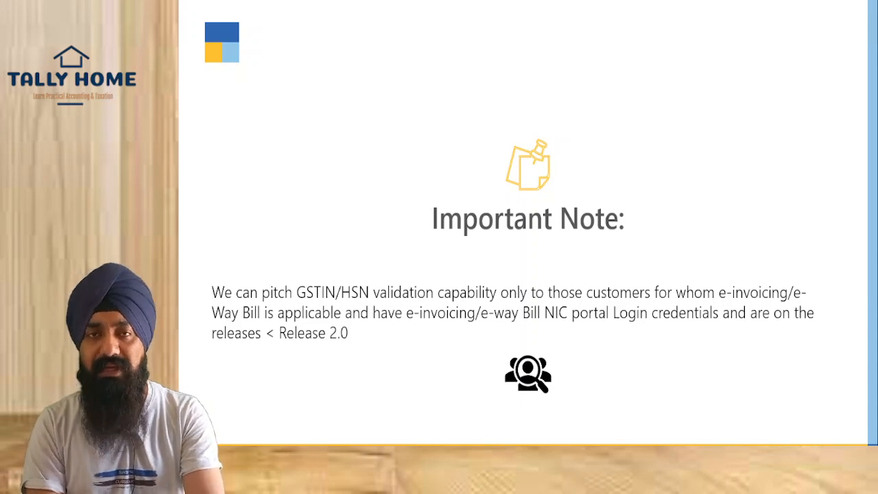
key("Right")
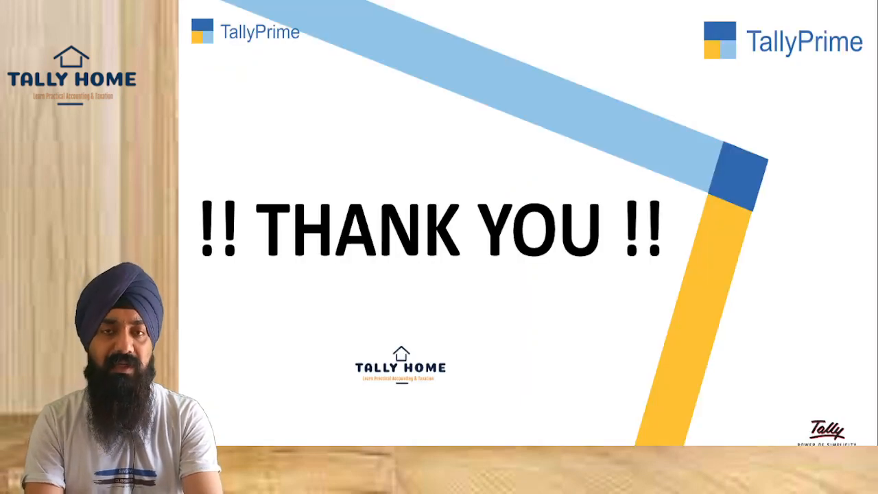